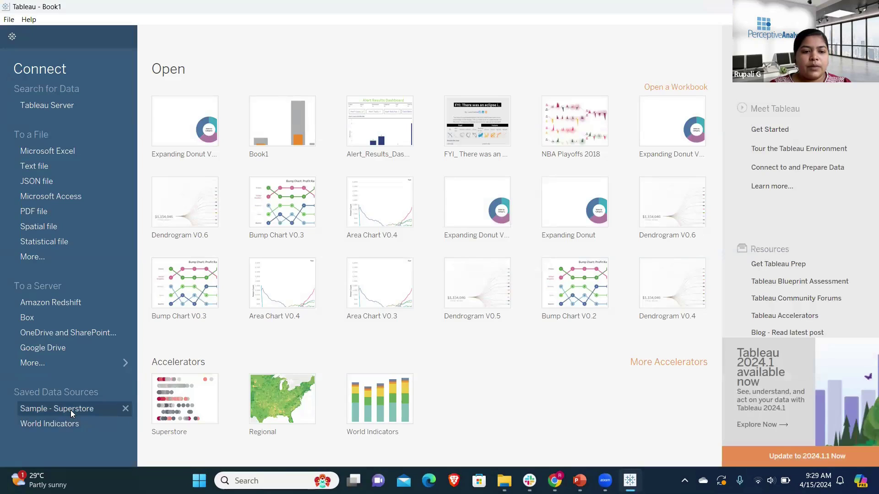
Connect to the saved Sample - Superstore data source, check the Step By Step Process - 1 slide in PowerPoint, and return to Tableau
left_click(70, 410)
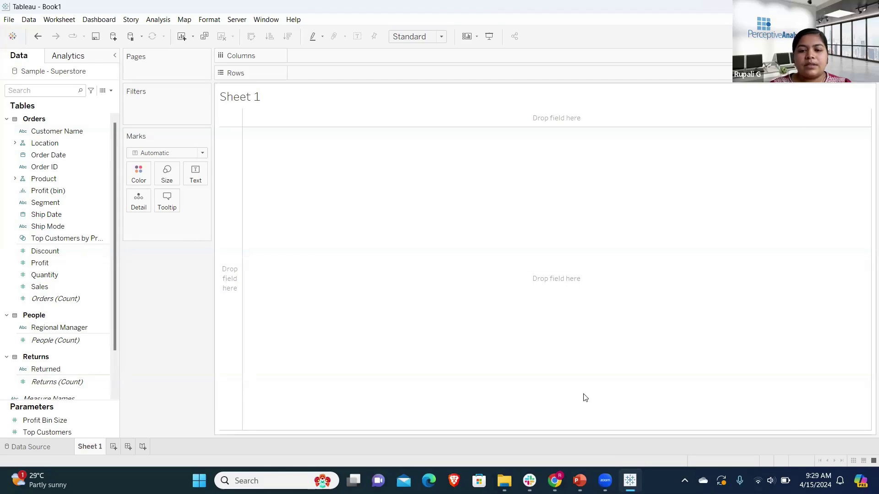
left_click(575, 479)
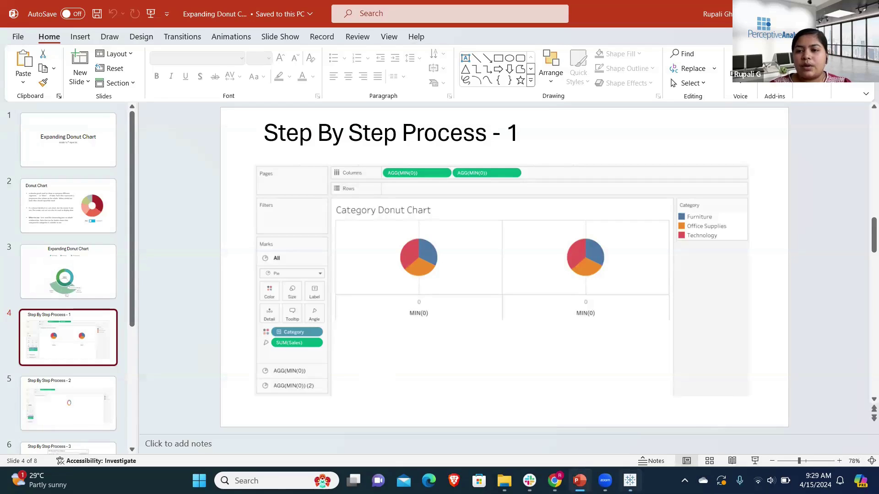
left_click(630, 481)
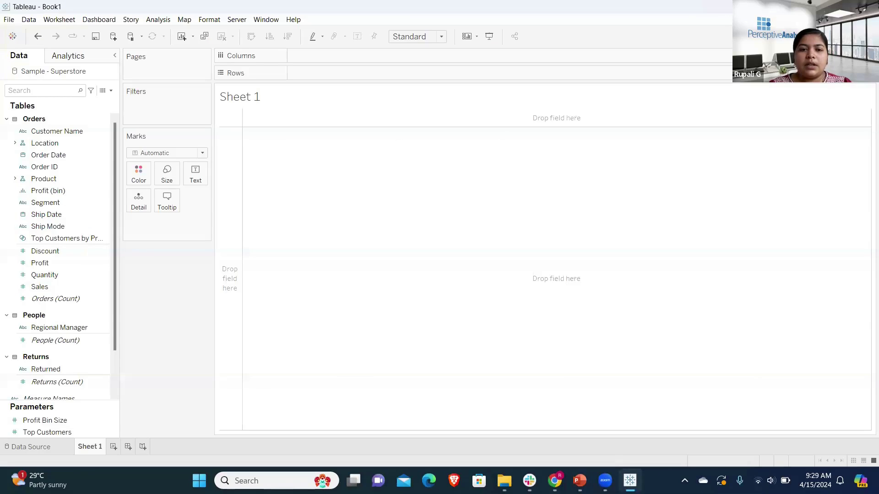
Add an ad hoc min(0) calculation to the sheet's Columns
double_click(309, 57)
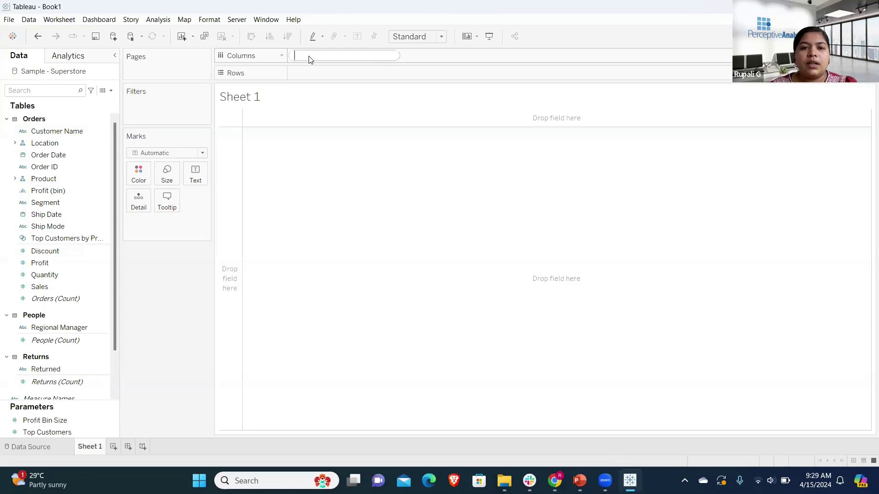
type("min")
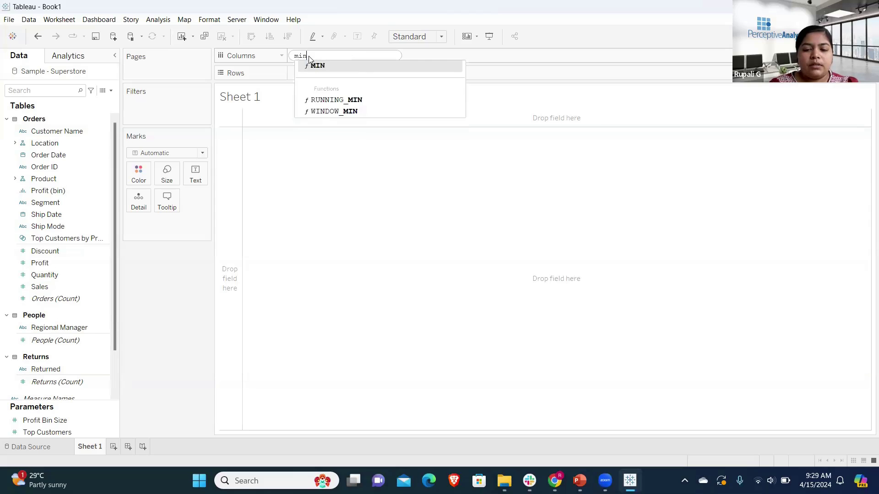
type("(0)")
key("Return")
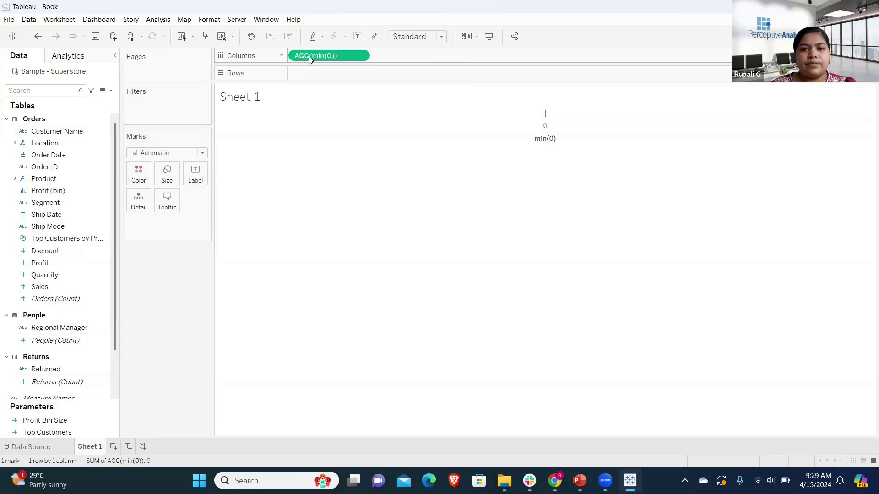
Change the mark type to Pie, with Category from the Product hierarchy as color and Sales as the slice angle
left_click(202, 153)
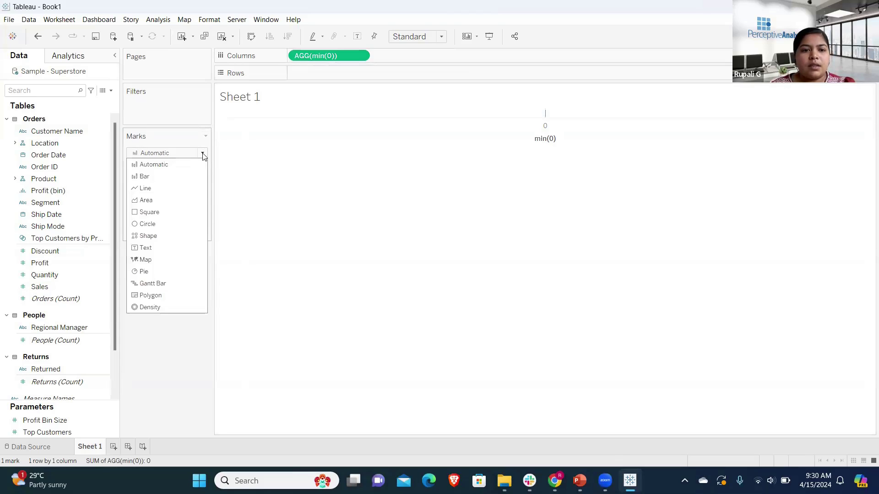
left_click(166, 272)
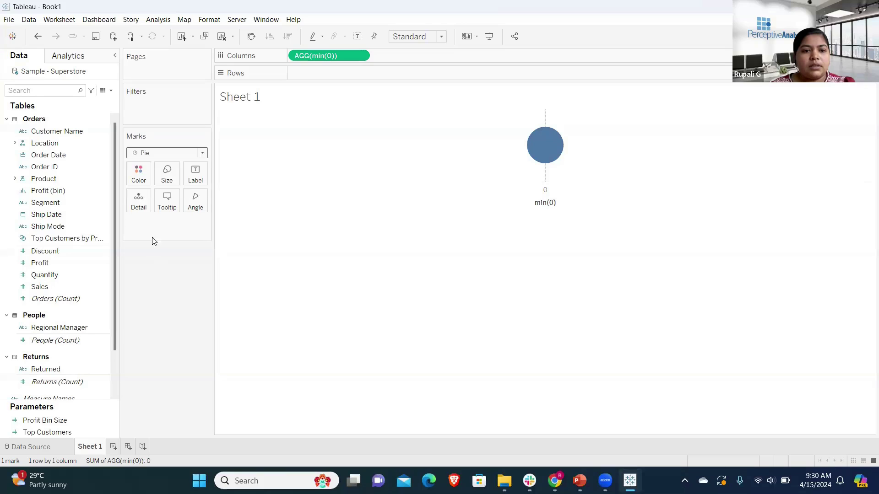
left_click(14, 179)
left_click_drag(59, 191, 127, 175)
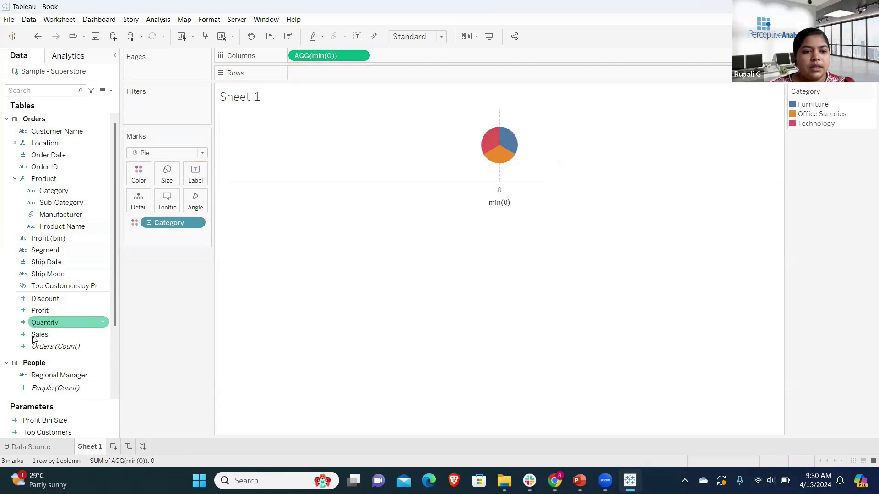
left_click_drag(40, 334, 186, 206)
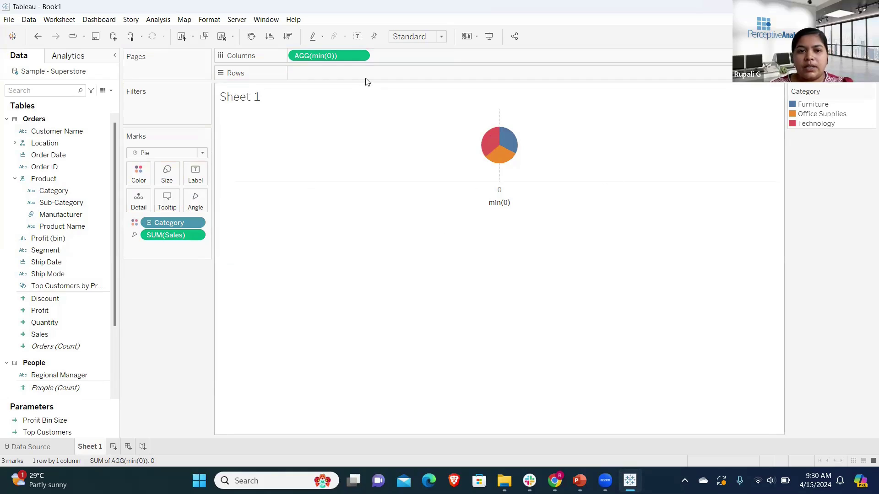
Duplicate the min(0) calculation on Columns so that the sheet holds two side-by-side pies
left_click(360, 56)
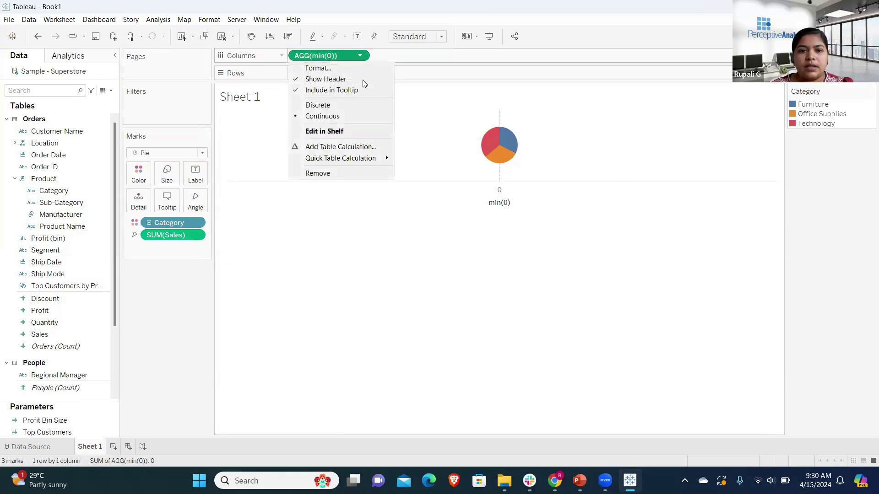
left_click(342, 54)
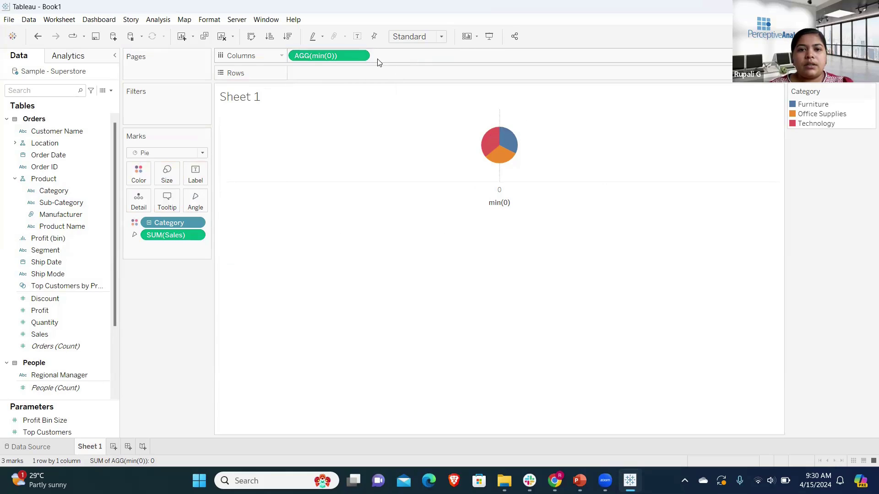
left_click_drag(333, 55, 432, 54)
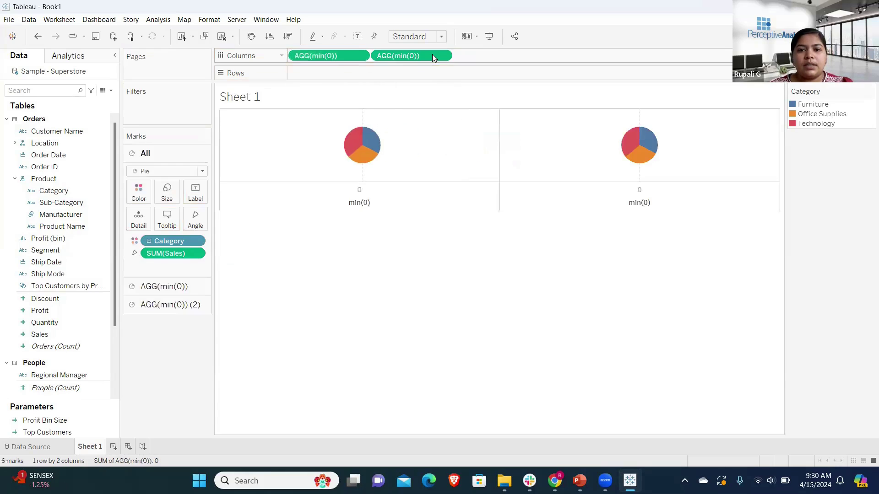
Remove Category and Sales from the second min(0) marks and change their mark type to Circle
left_click(176, 304)
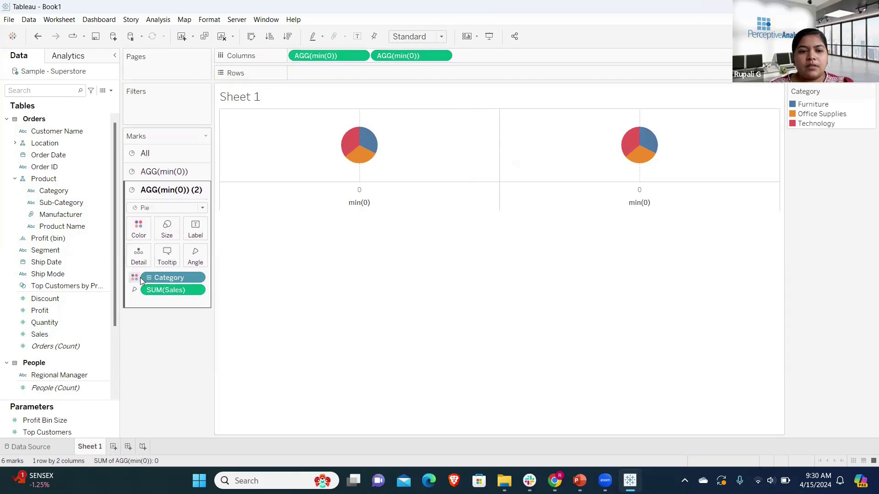
left_click_drag(166, 277, 73, 262)
left_click_drag(153, 277, 48, 264)
left_click(203, 210)
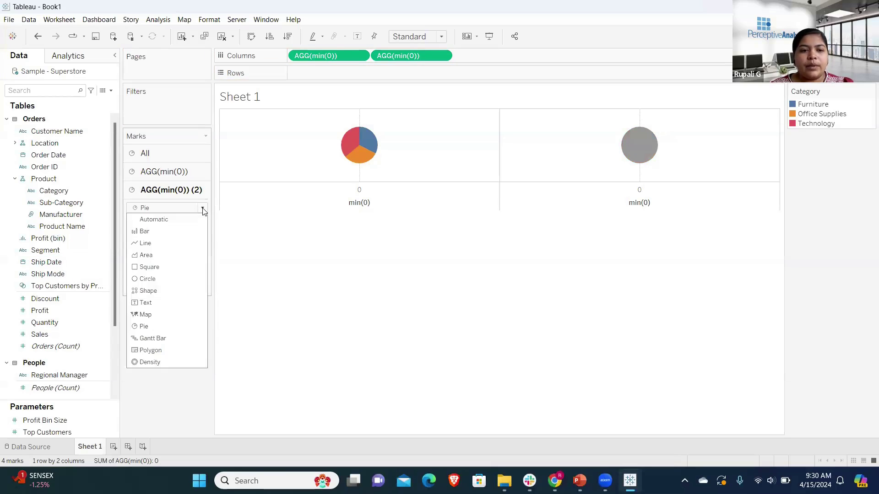
left_click(168, 280)
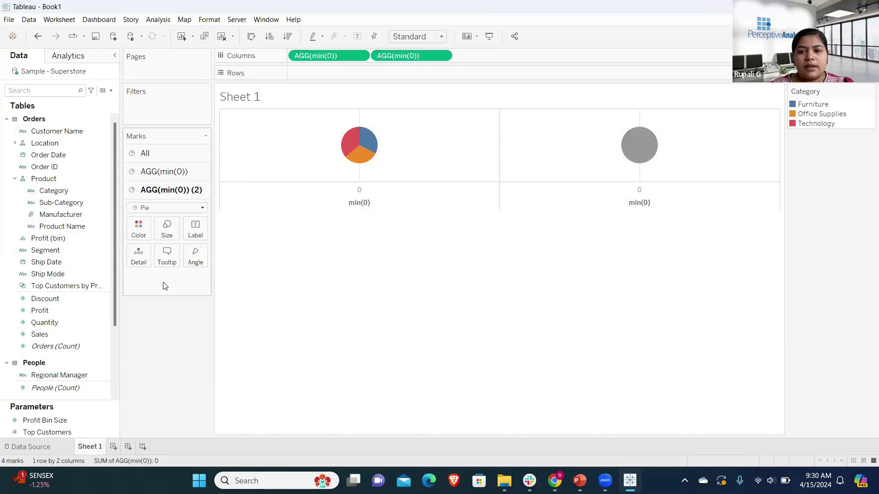
Color the second min(0) circle white for the donut hole, keeping its size as it is
left_click(139, 227)
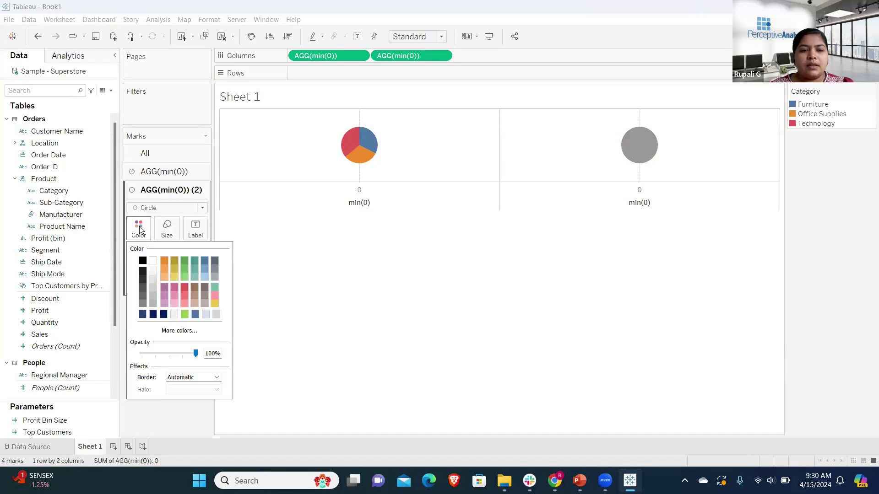
left_click(152, 262)
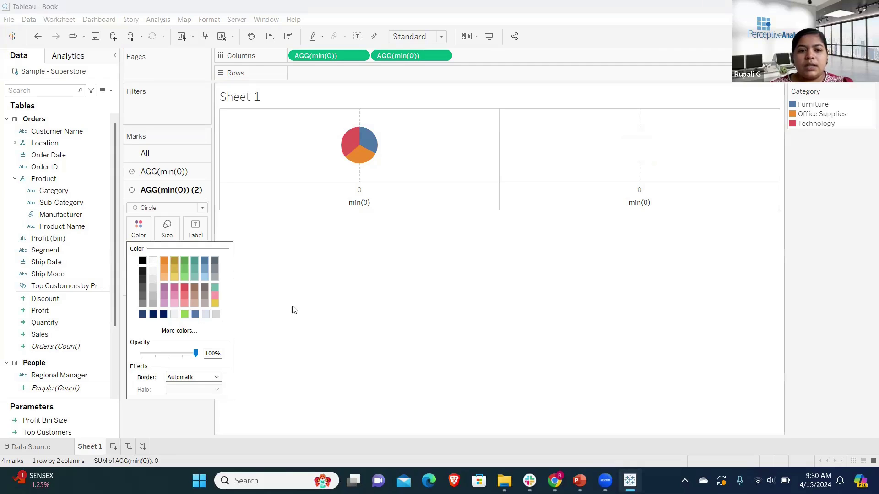
left_click(195, 412)
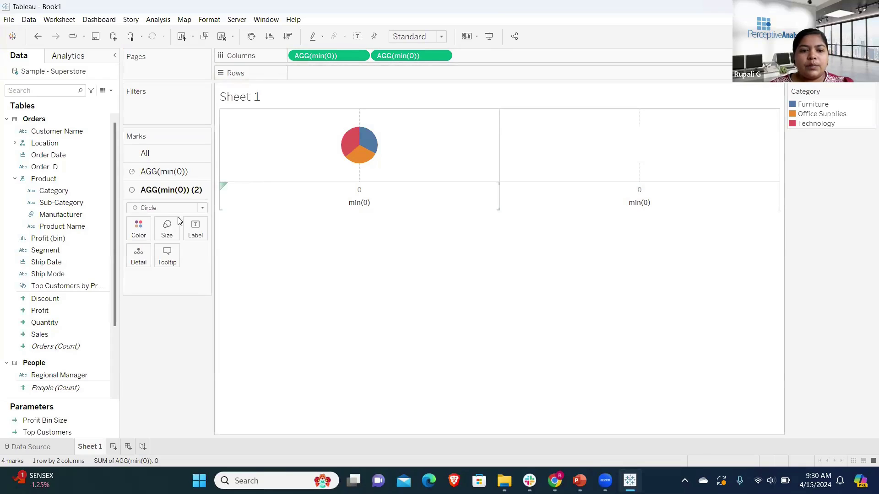
left_click(168, 227)
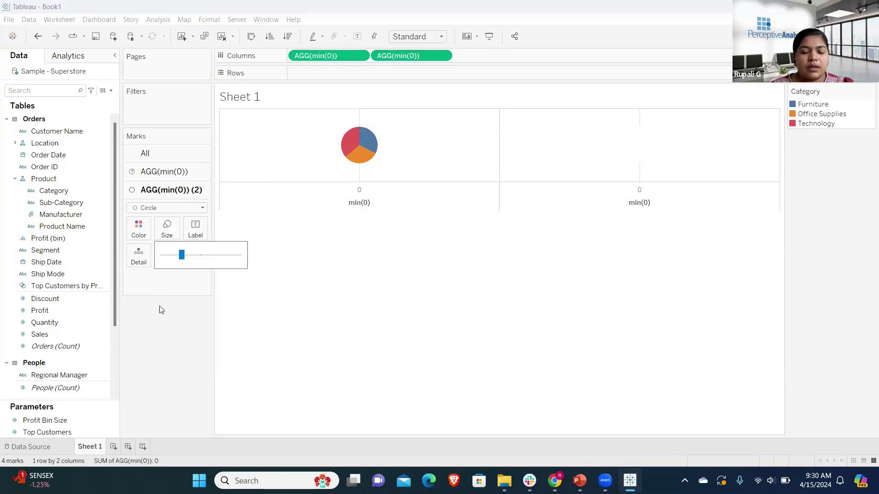
left_click(167, 335)
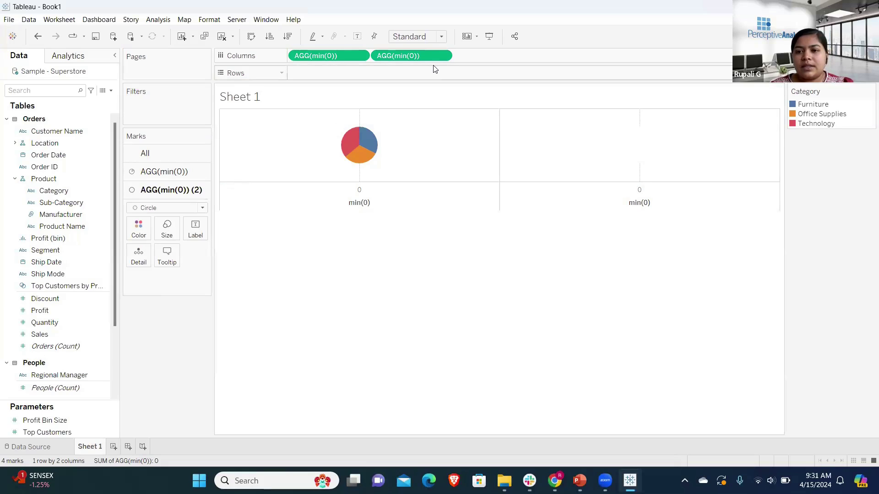
Combine the two min(0) calculations on a dual axis and enlarge the first one's pie into a ring around the white circle
left_click(442, 55)
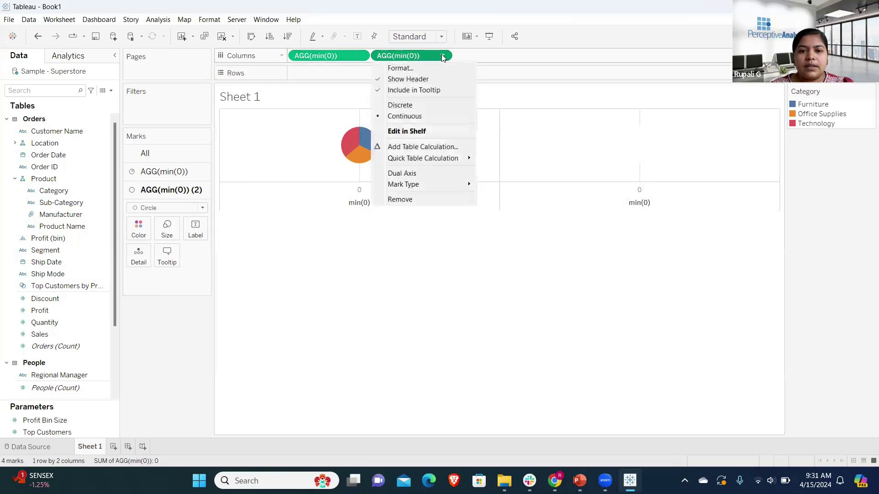
left_click(402, 173)
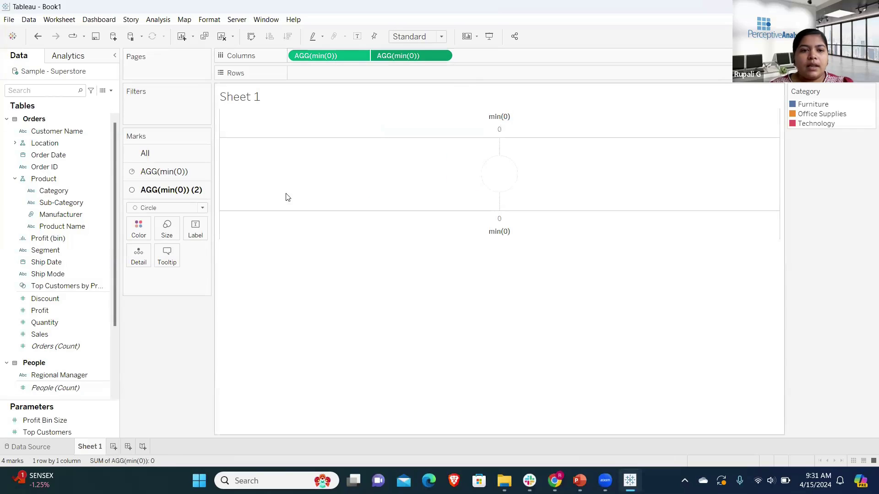
left_click(196, 170)
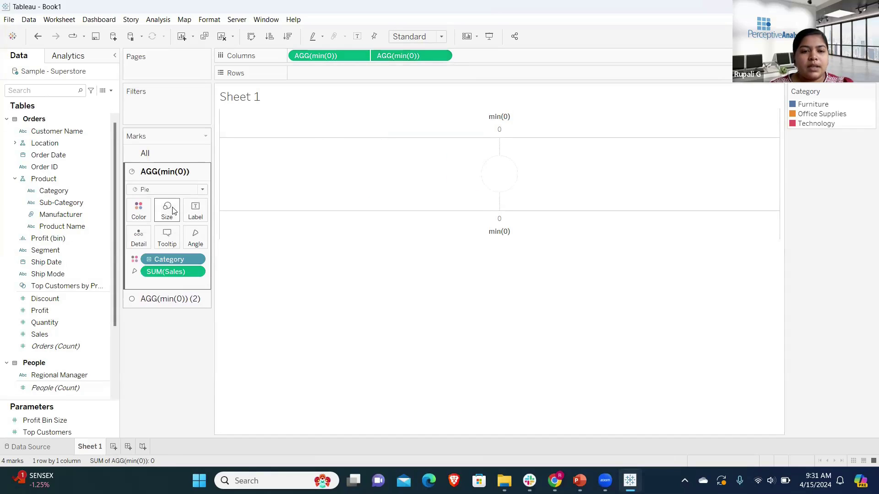
left_click(167, 209)
left_click(197, 237)
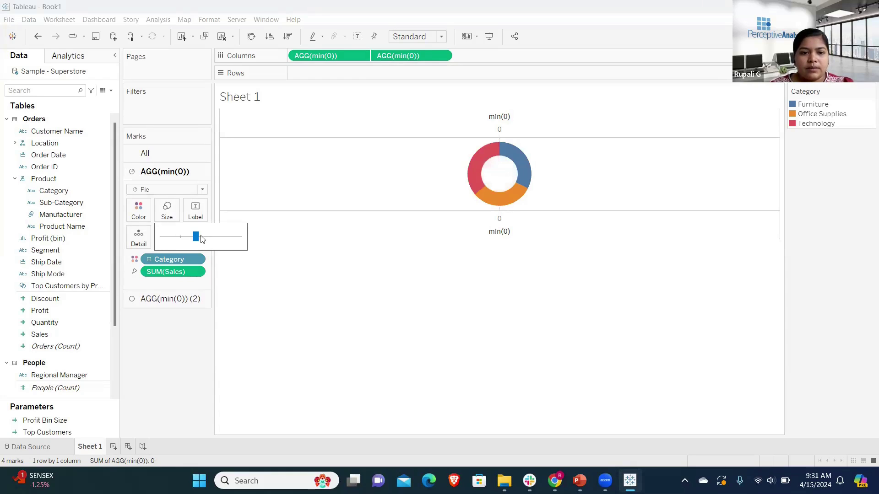
left_click(202, 238)
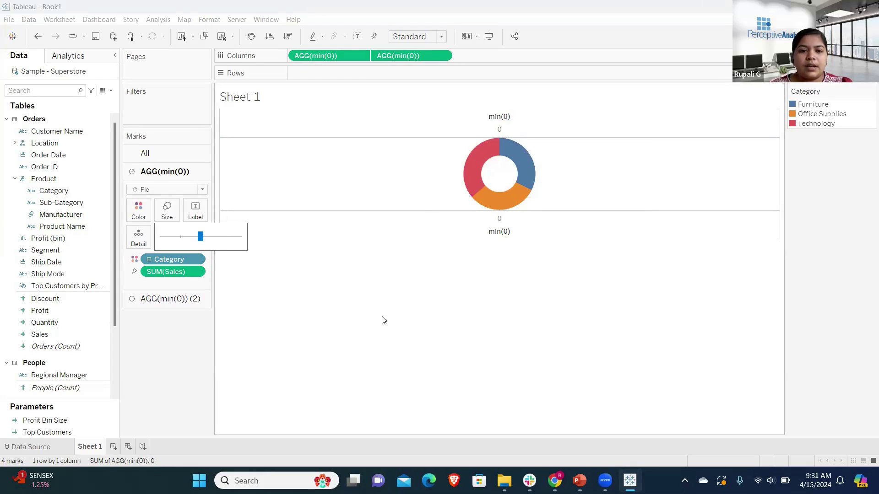
left_click(170, 385)
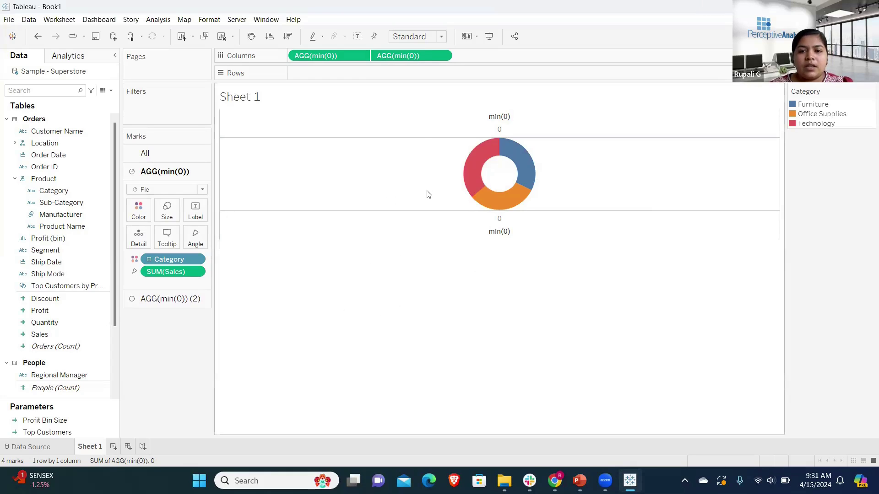
Fit the sheet to Entire View and set the pane borders of the row divider and column divider to None
left_click(441, 36)
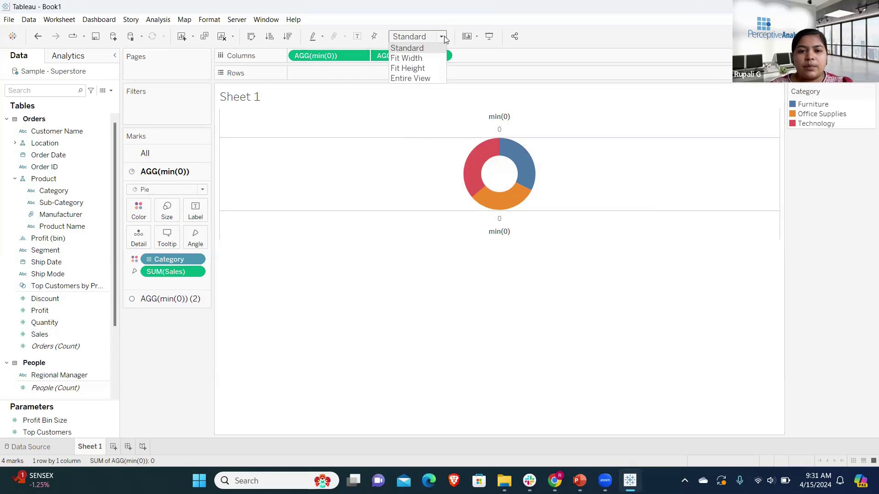
left_click(422, 80)
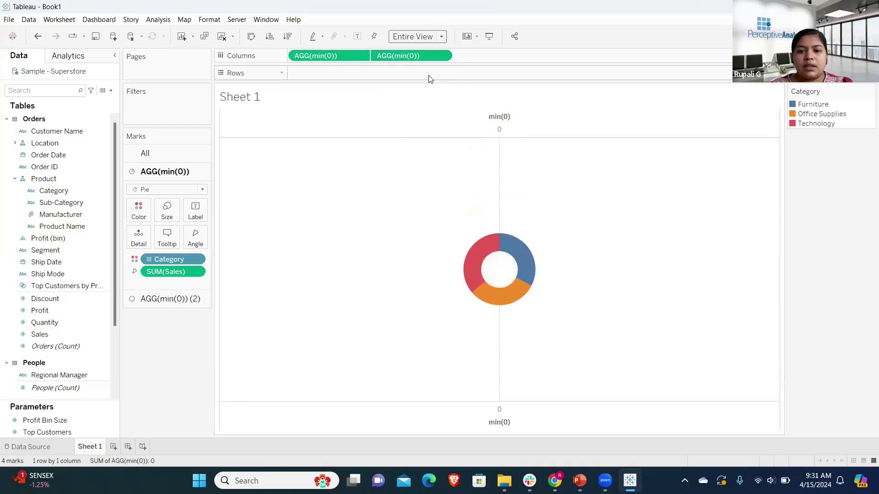
right_click(373, 271)
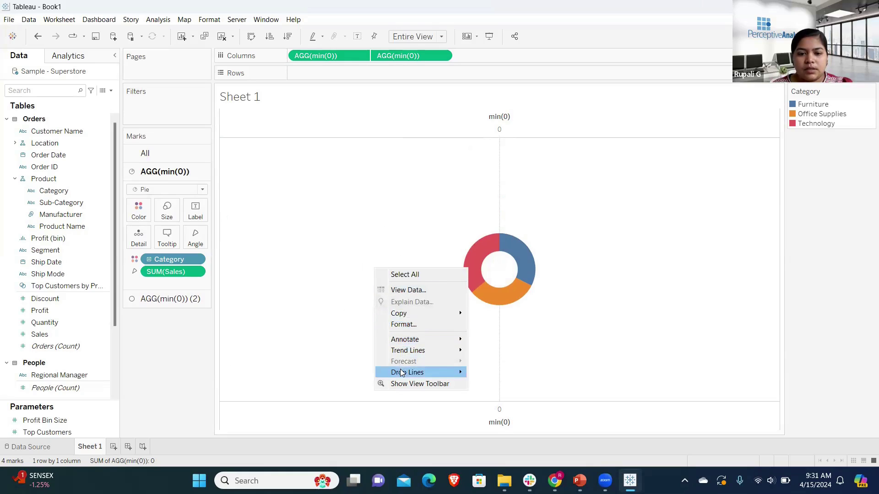
left_click(420, 325)
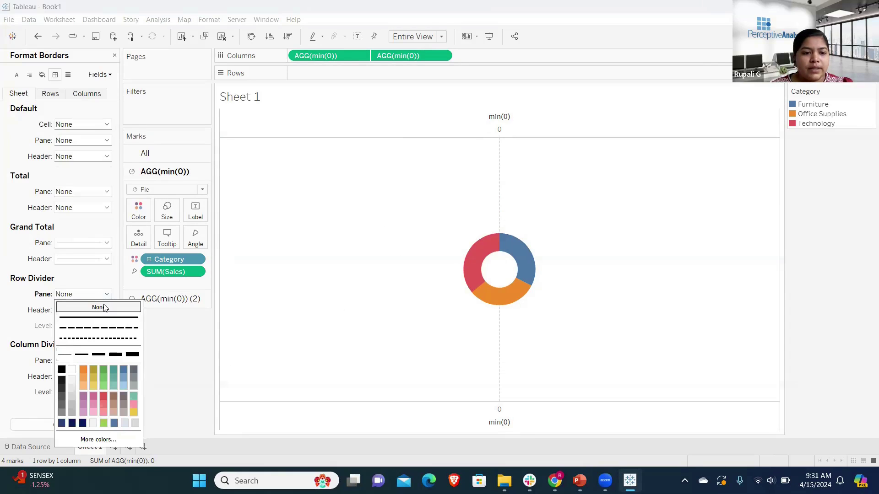
left_click(169, 344)
left_click(108, 360)
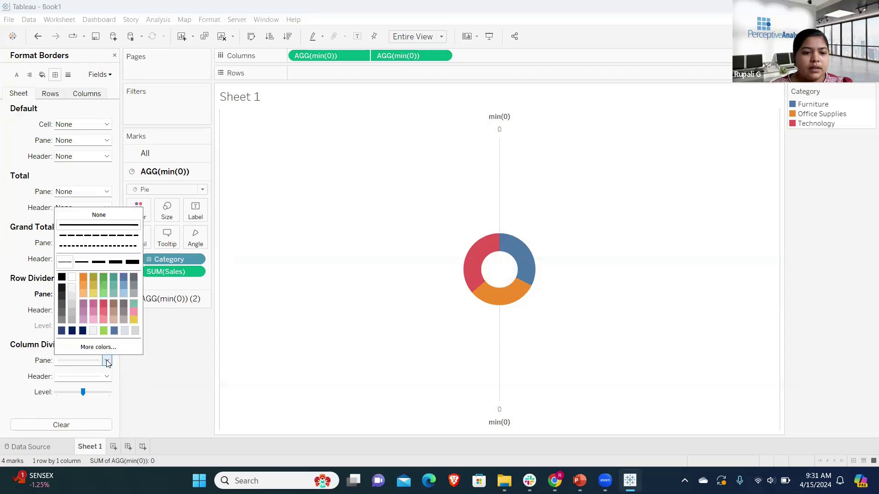
left_click(109, 217)
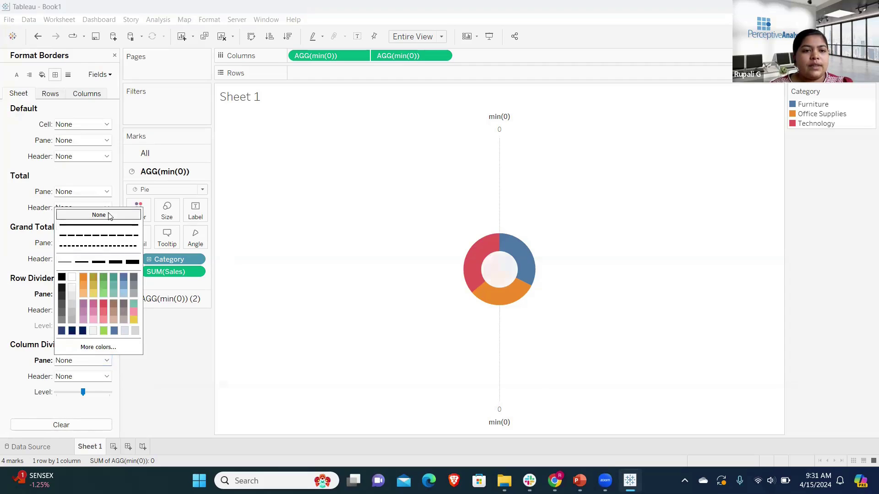
Set the sheet's zero lines to None, hide the min(0) axis headers and close the line formatting
left_click(68, 75)
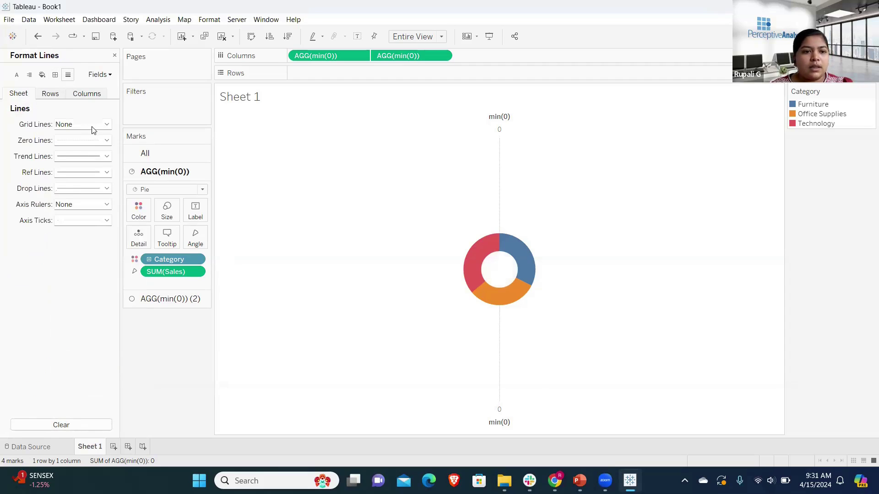
left_click(107, 142)
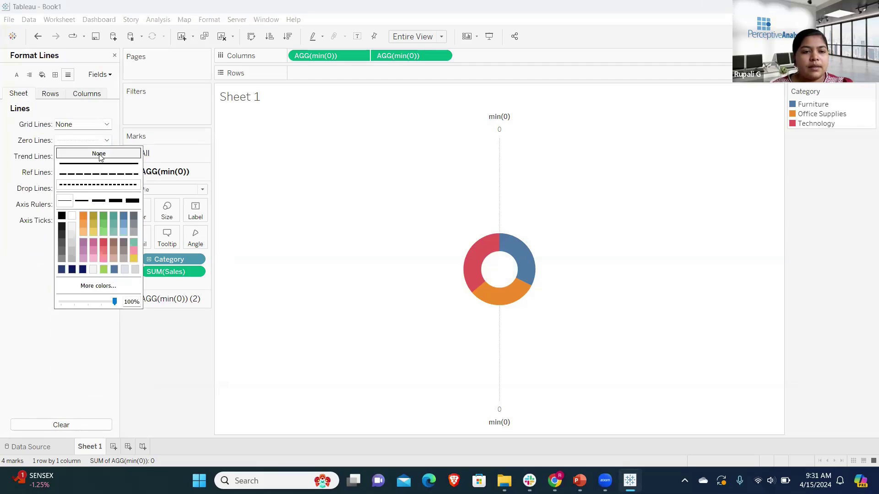
left_click(96, 153)
right_click(491, 115)
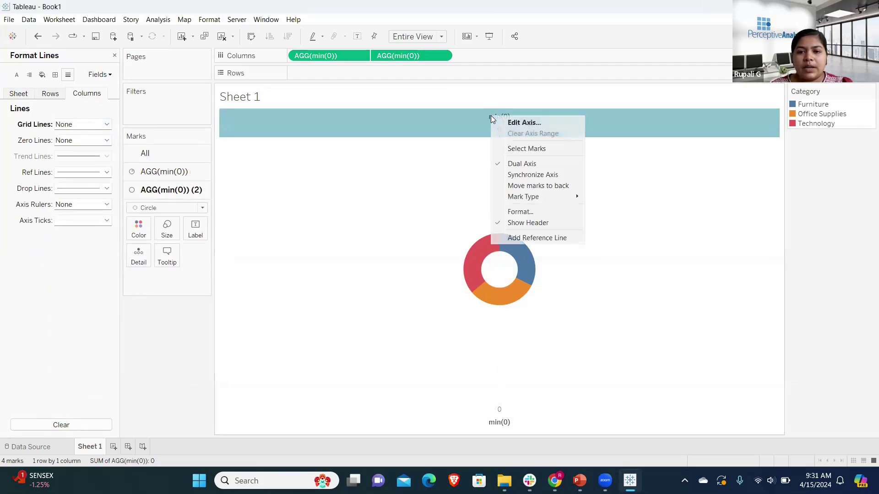
left_click(500, 223)
left_click(114, 56)
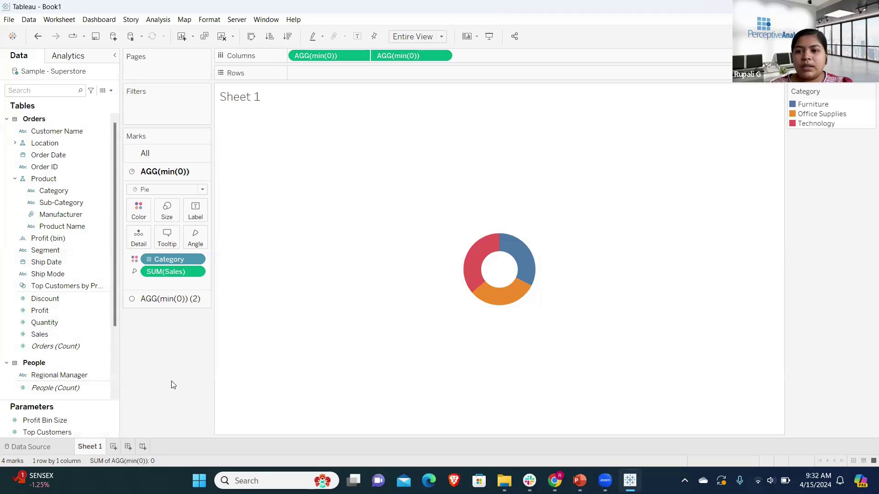
Duplicate Sheet 1 and add Sub-Category to the detail of the copy's first min(0) pie marks
right_click(97, 447)
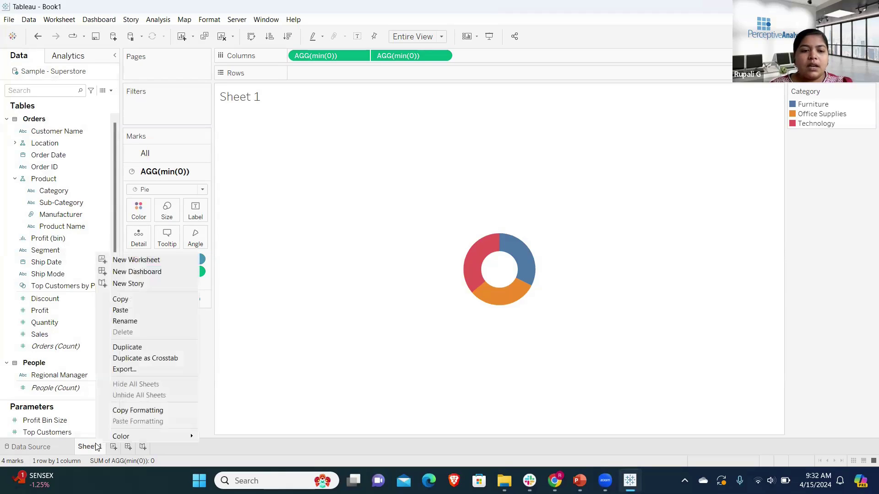
left_click(160, 353)
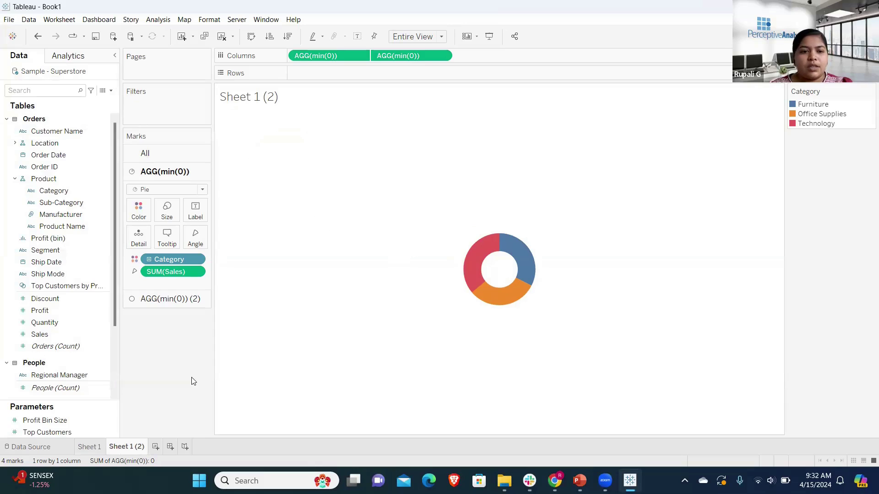
left_click_drag(54, 206, 137, 238)
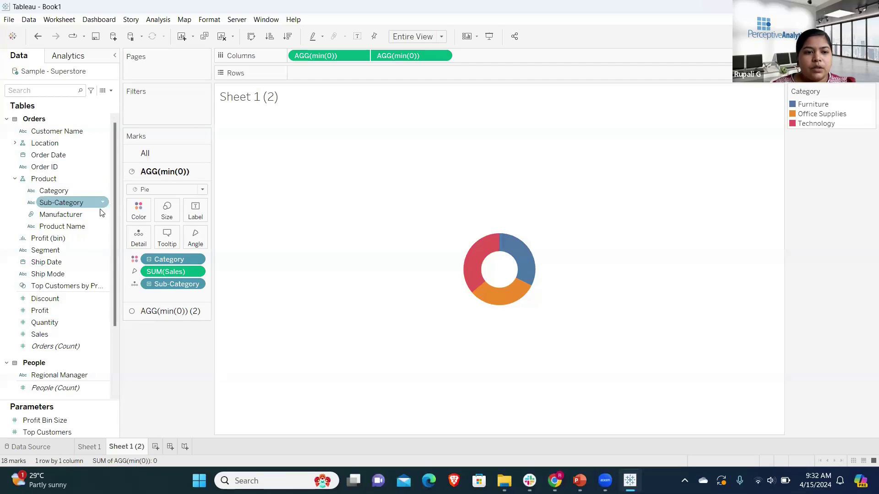
Create a string list parameter from Category, name it Focus Parameter and add Reset to its allowable values
left_click(105, 191)
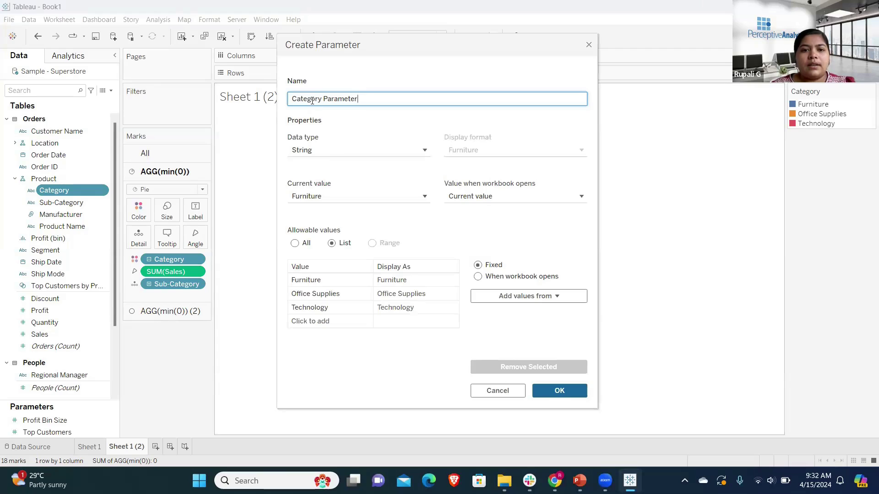
double_click(311, 100)
key("BackSpace")
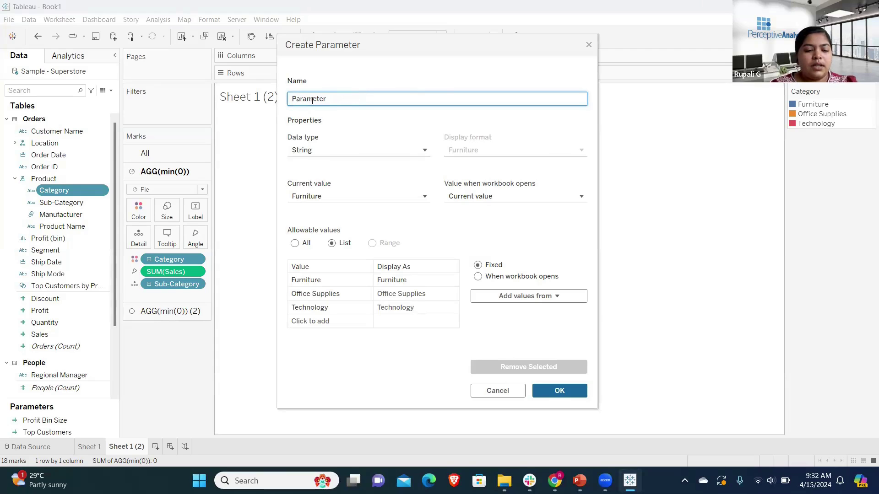
type("Focus")
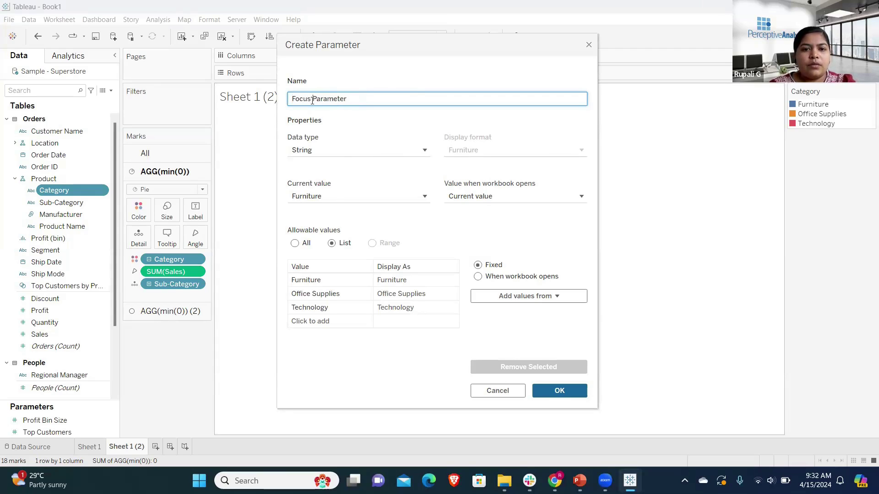
left_click(359, 364)
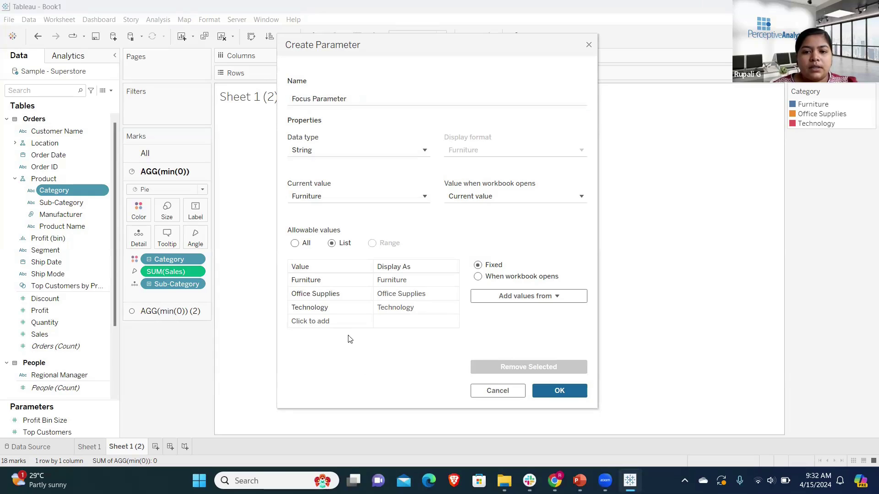
left_click(323, 323)
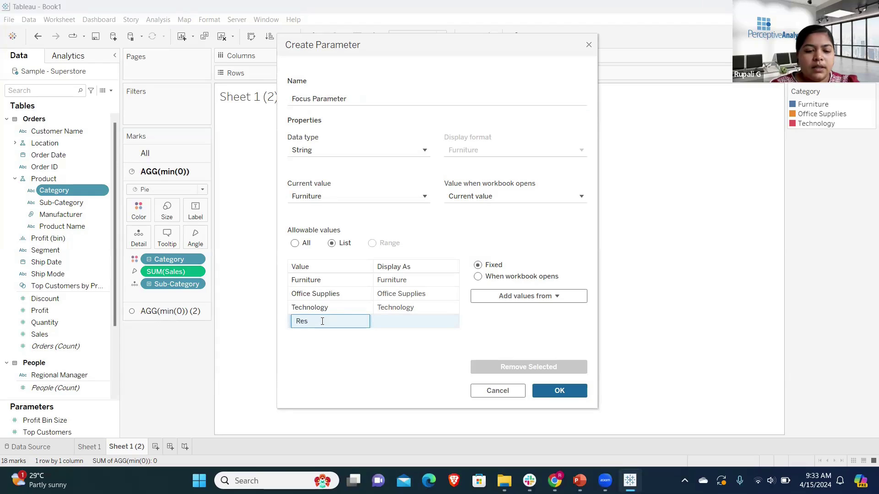
key("Return")
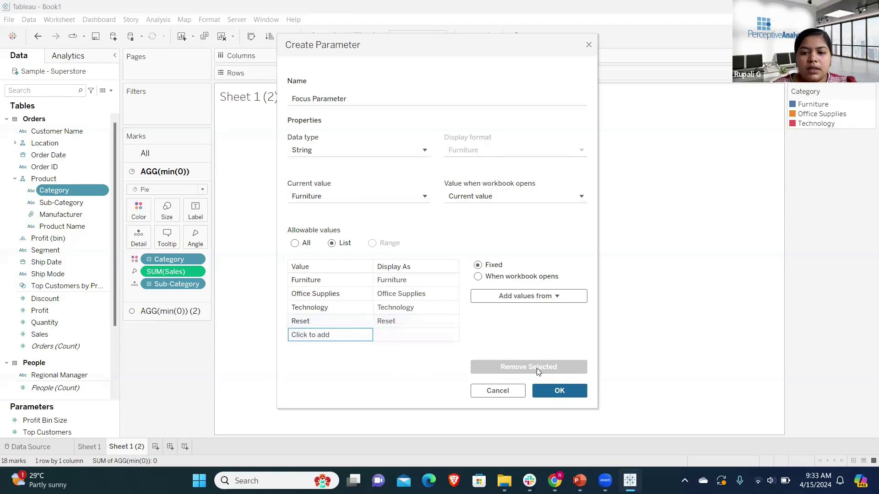
left_click(552, 389)
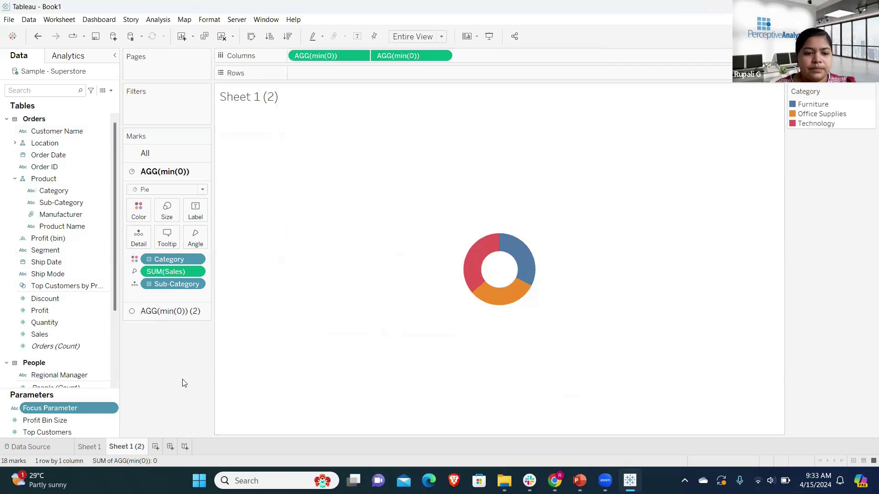
Start a new calculated field and clear its default name
left_click(111, 91)
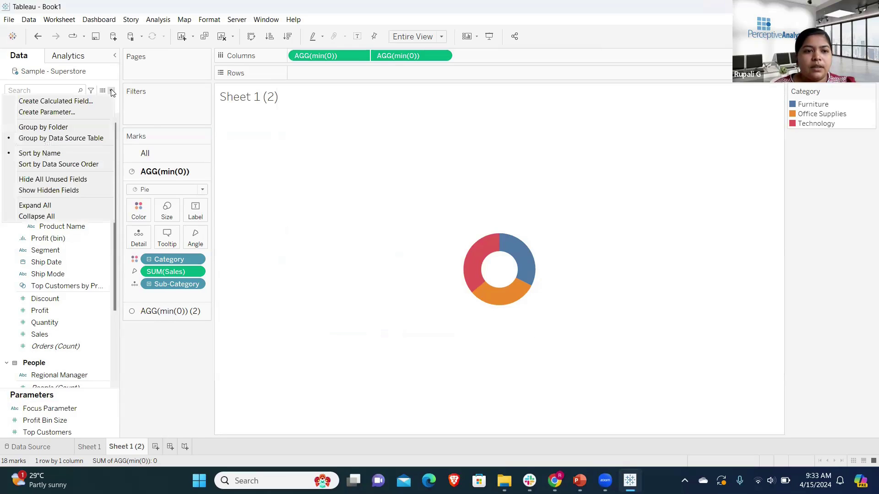
left_click(85, 102)
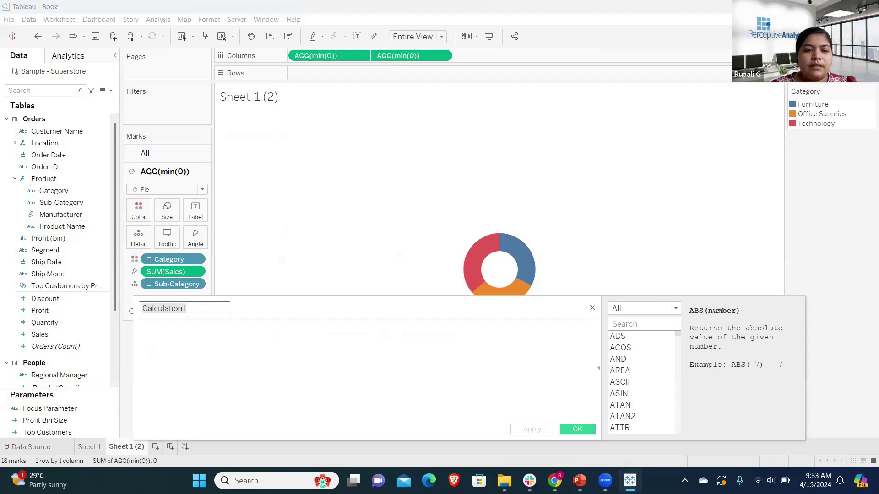
key("BackSpace")
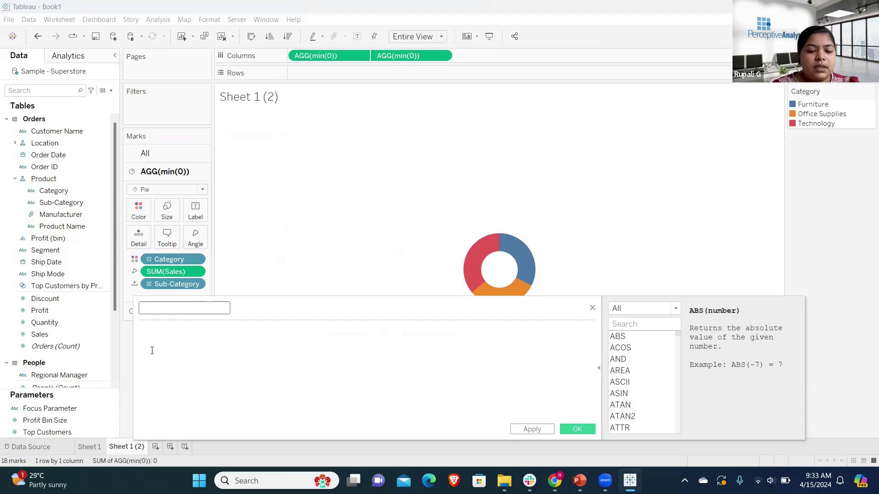
left_click(152, 351)
type("c")
type("eg")
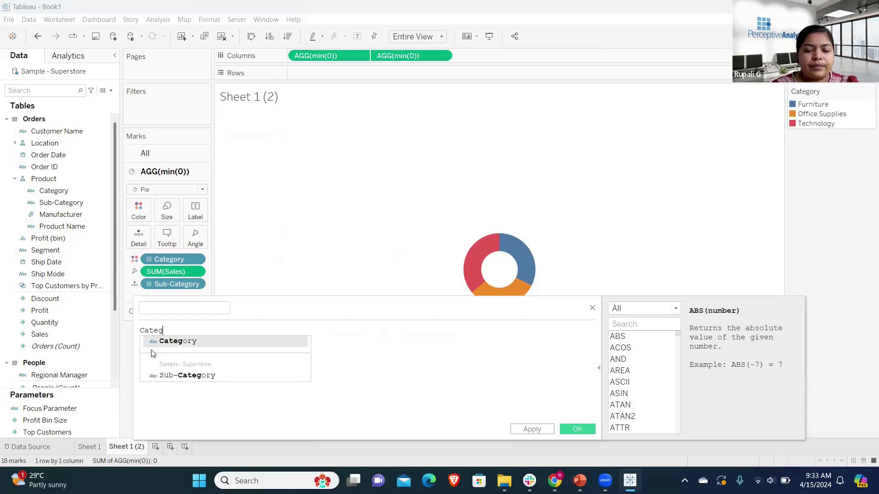
type("ory Fi")
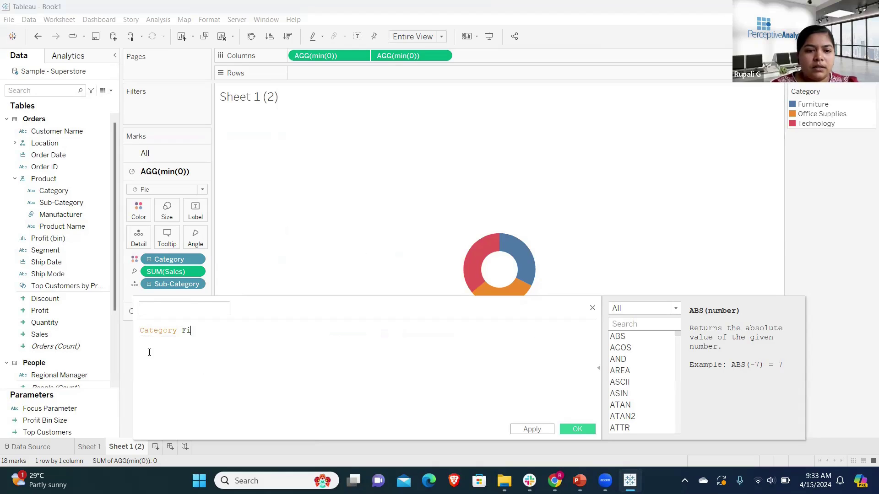
key("BackSpace")
key("BackSpace")
key("BackSpace")
key("BackSpace")
key("BackSpace")
key("BackSpace")
key("BackSpace")
key("BackSpace")
key("BackSpace")
key("BackSpace")
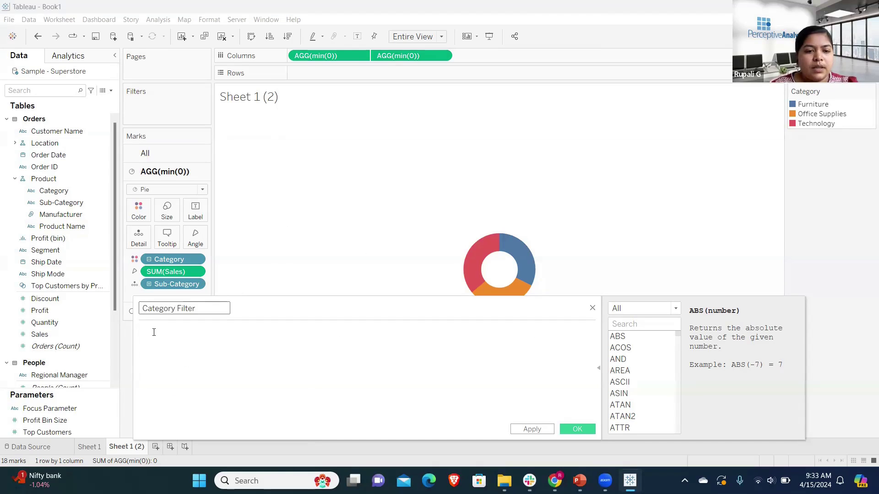
Define the Category Filter calculation as [Focus Parameter] = [Category] and save it
left_click(153, 332)
type("Focus")
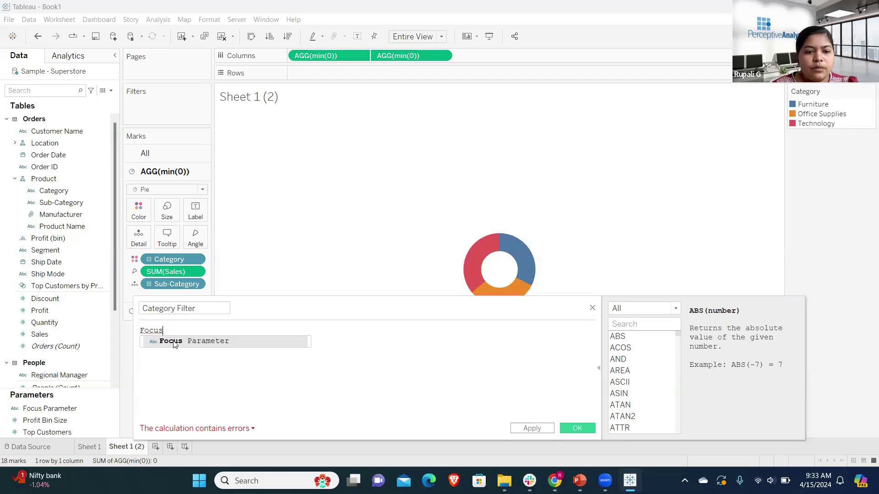
left_click(174, 341)
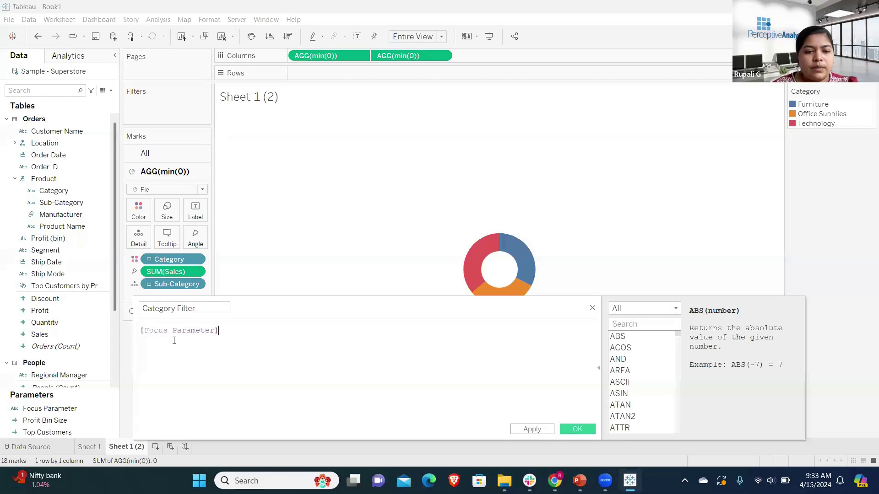
type("= Caye")
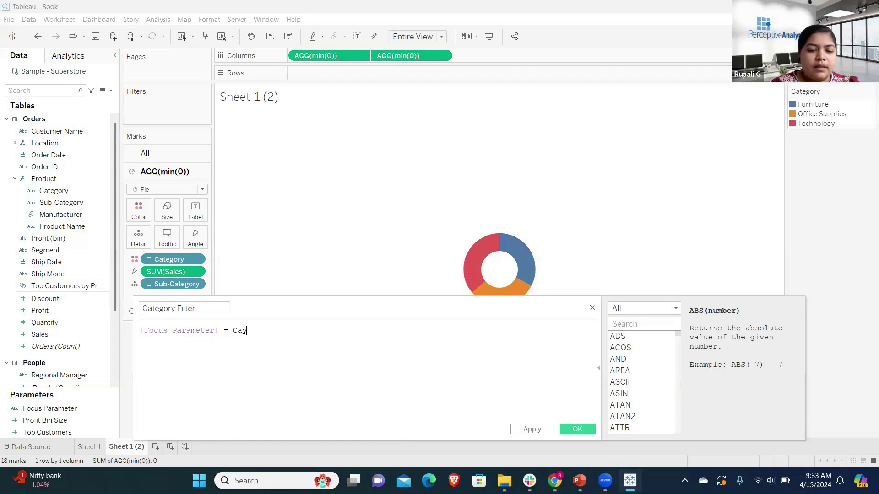
key("BackSpace")
type("te")
left_click(254, 342)
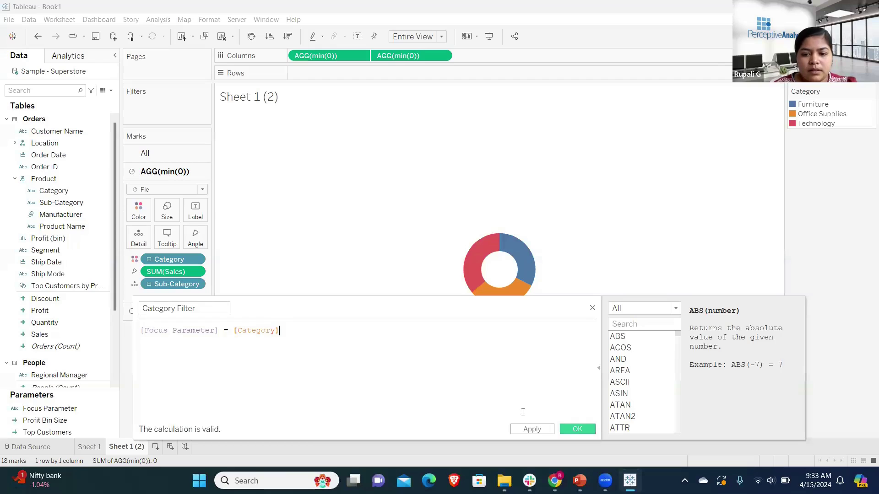
key("Return")
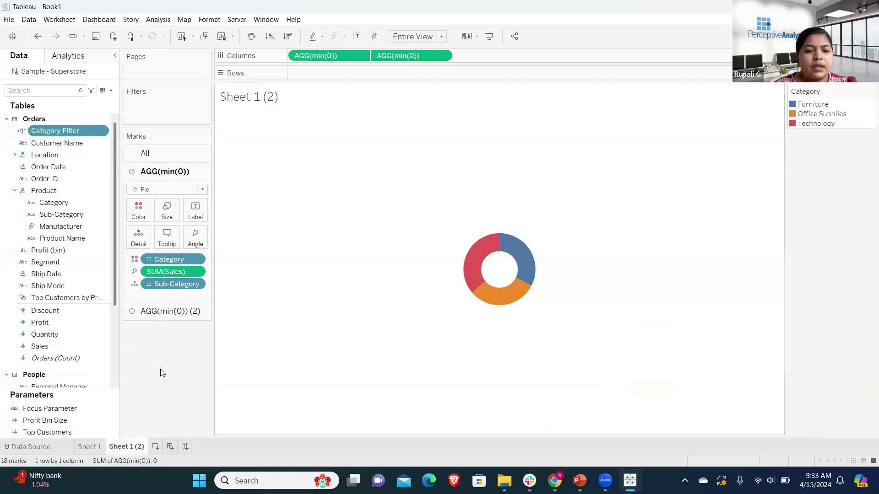
Create a calculated field named Category Filter Color that joins Str([Focus Parameter]) and Category with a plus sign
left_click(112, 92)
left_click(112, 92)
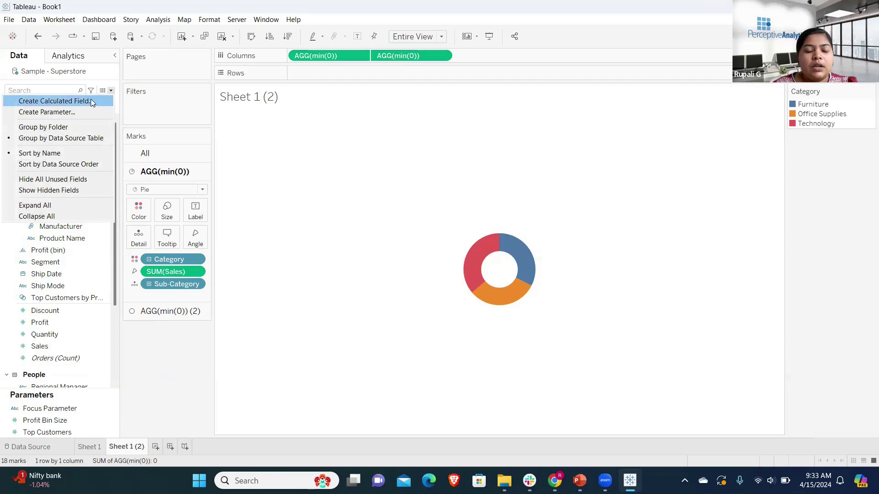
left_click(90, 101)
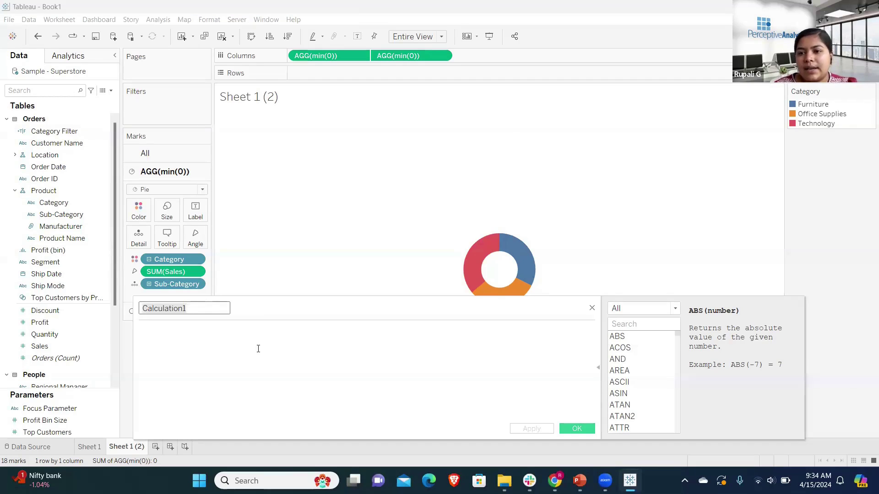
key("BackSpace")
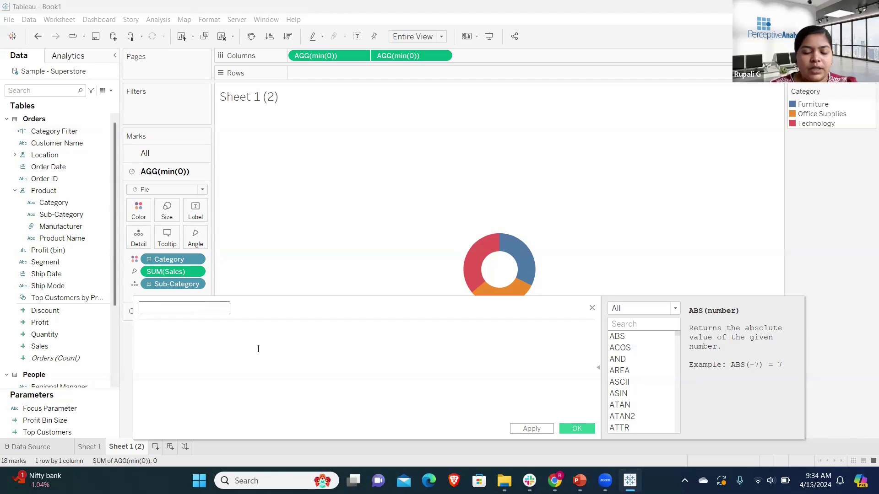
type("Category Filter Color")
left_click(214, 334)
type("Str")
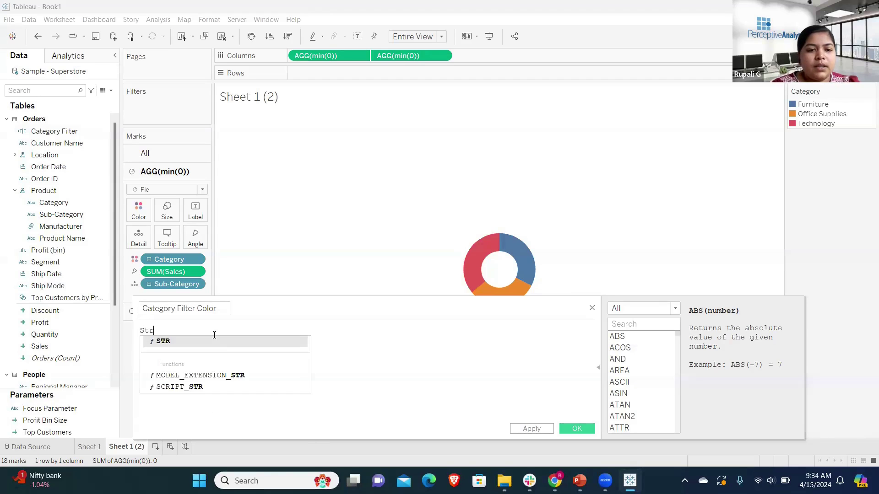
type("(fo")
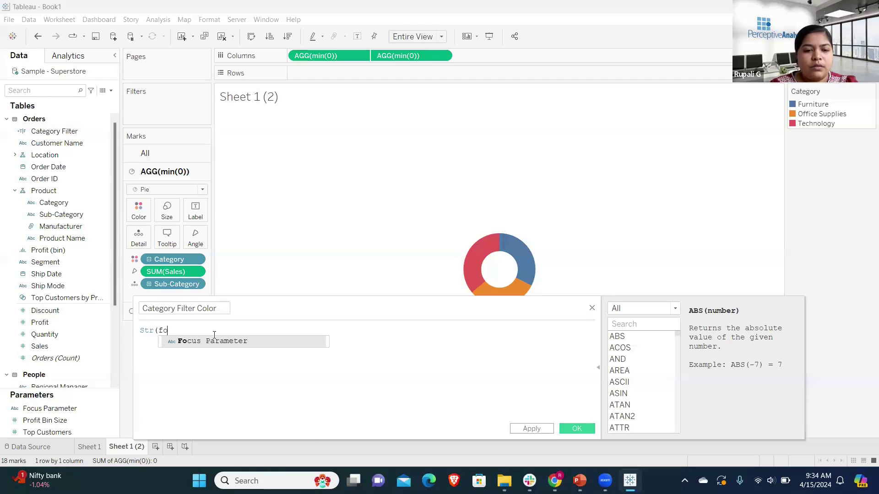
double_click(214, 341)
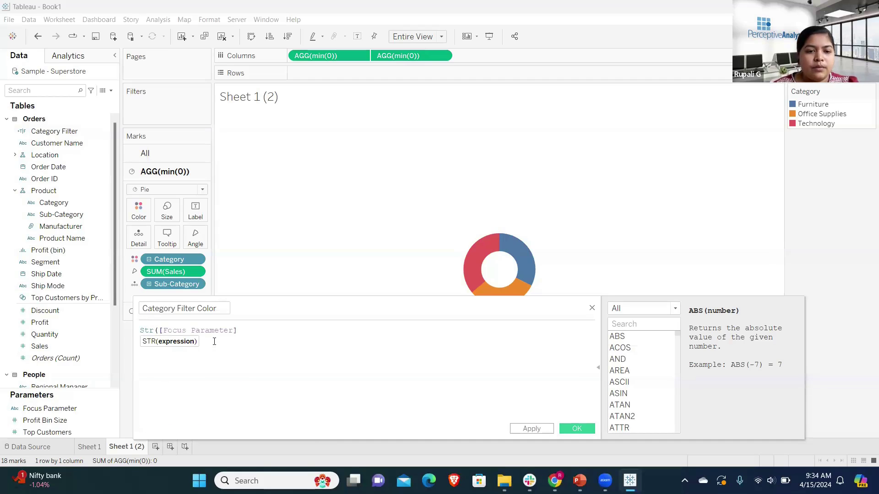
type(")")
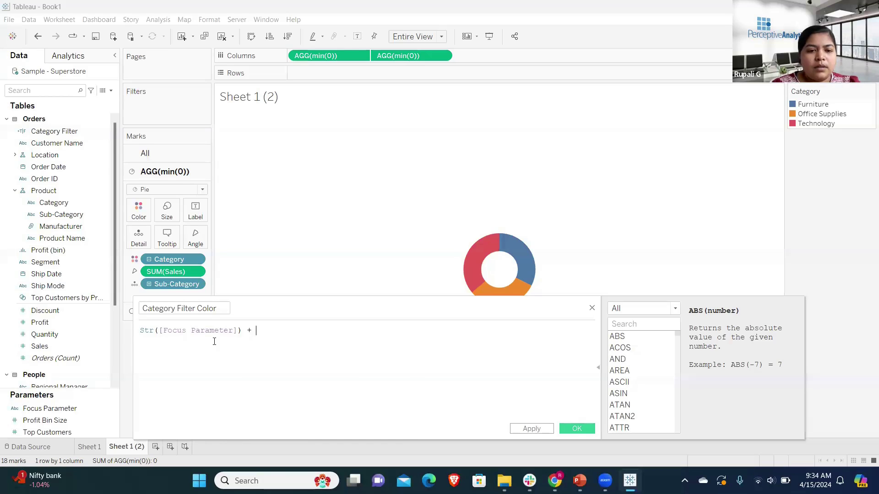
type(" + Cat")
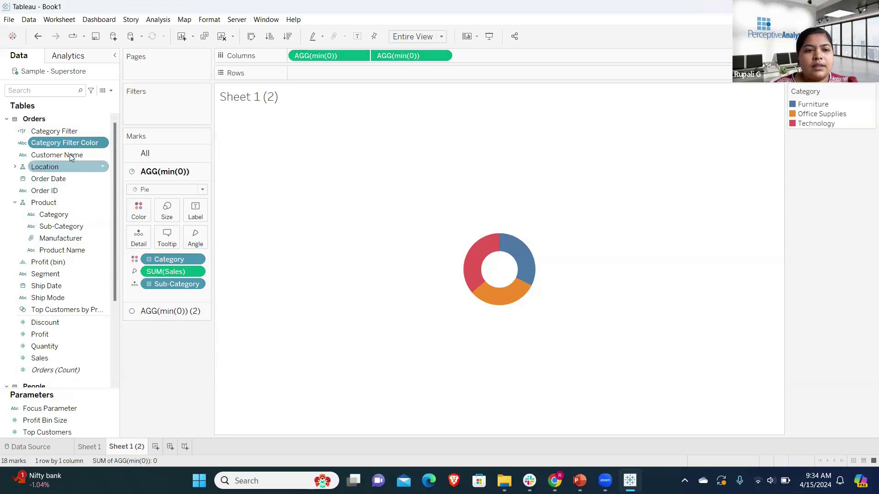
Replace Category with Category Filter Color as the pie's color field on Sheet 1 (2), and return to Sheet 1
left_click_drag(65, 139, 167, 260)
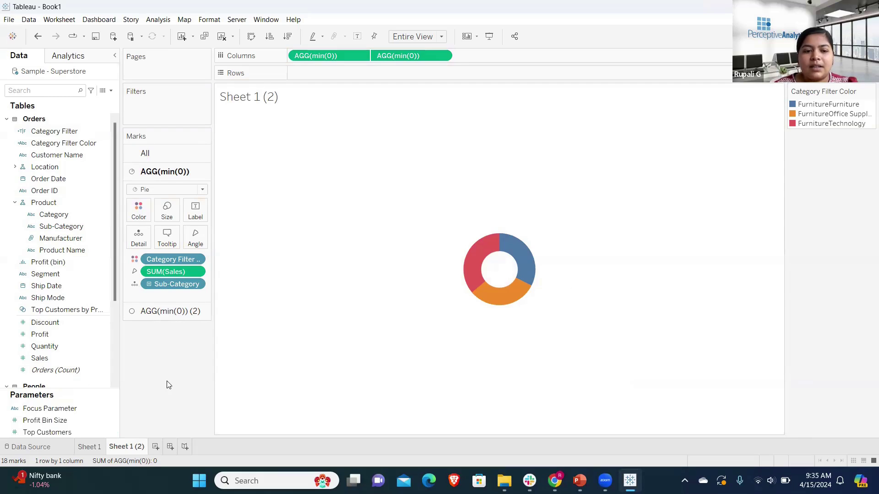
left_click(89, 447)
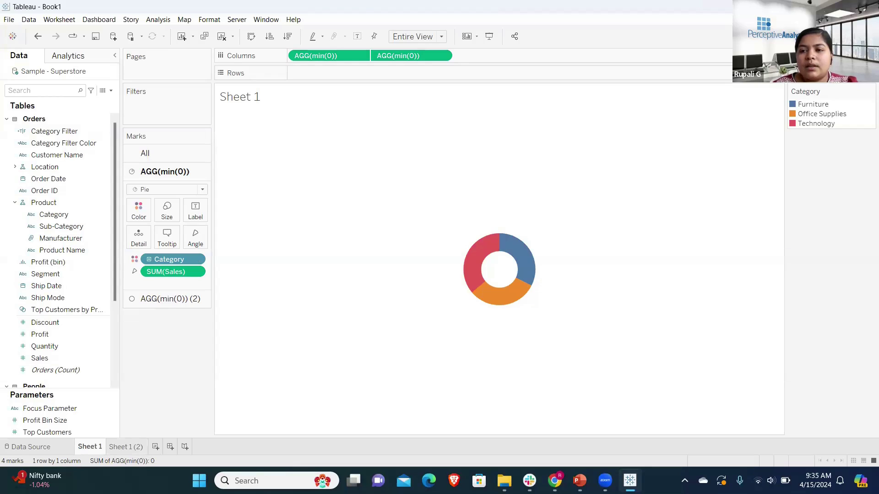
Recolor the Category items on Sheet 1 from the Green-Orange-Teal palette: Furniture green, Office Supplies dark teal, Technology blue-teal
left_click(869, 91)
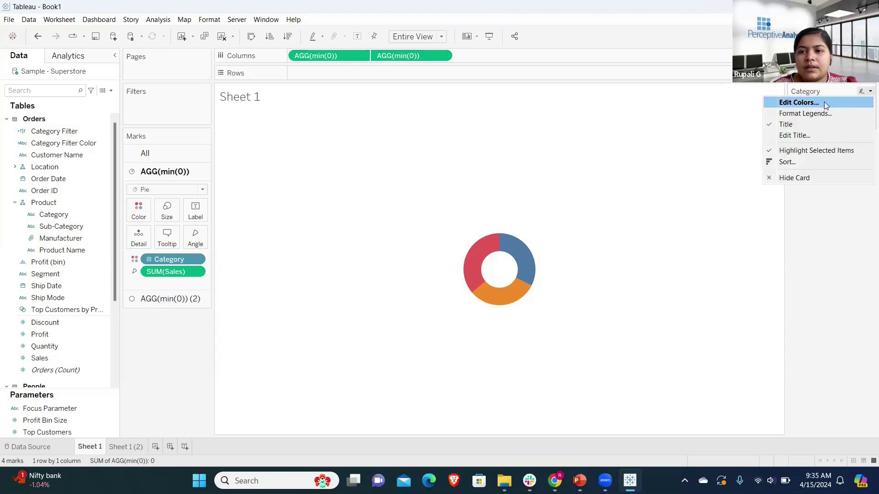
left_click(824, 102)
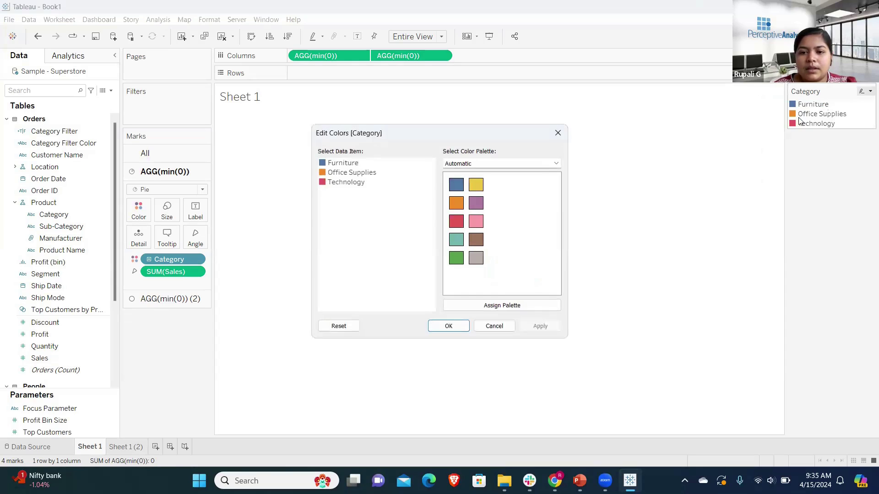
left_click(556, 163)
left_click(523, 273)
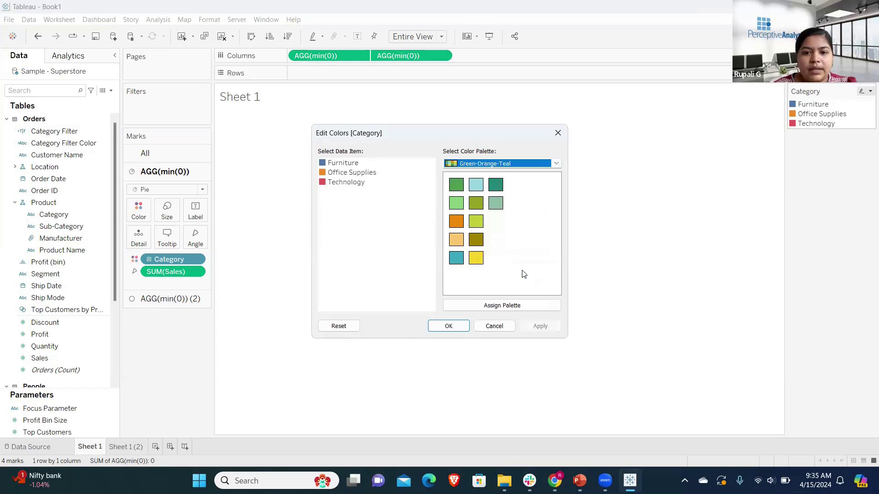
left_click(339, 164)
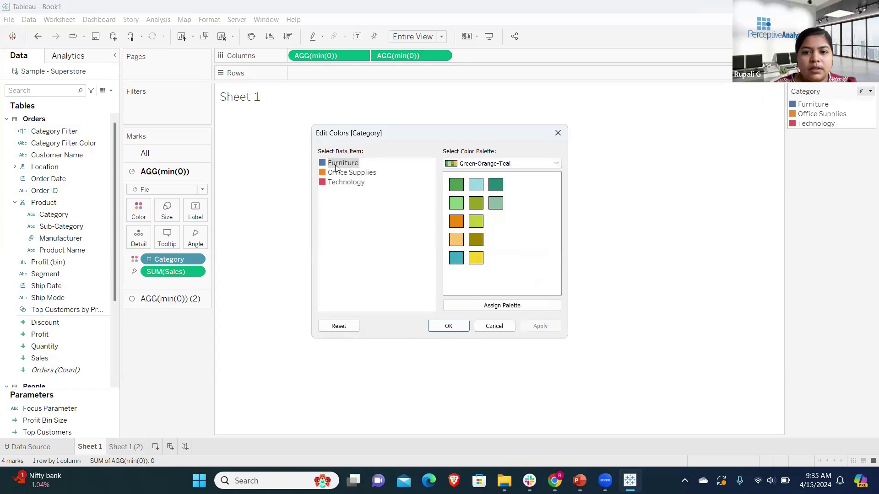
left_click(457, 187)
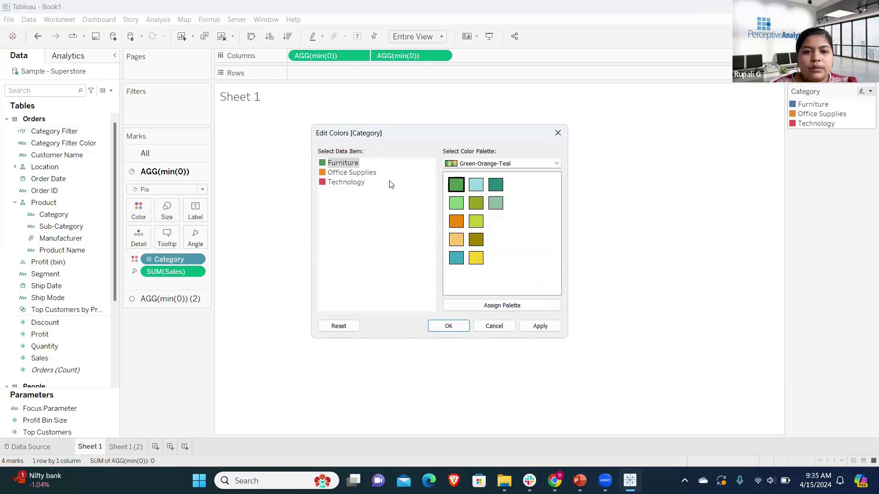
left_click(350, 173)
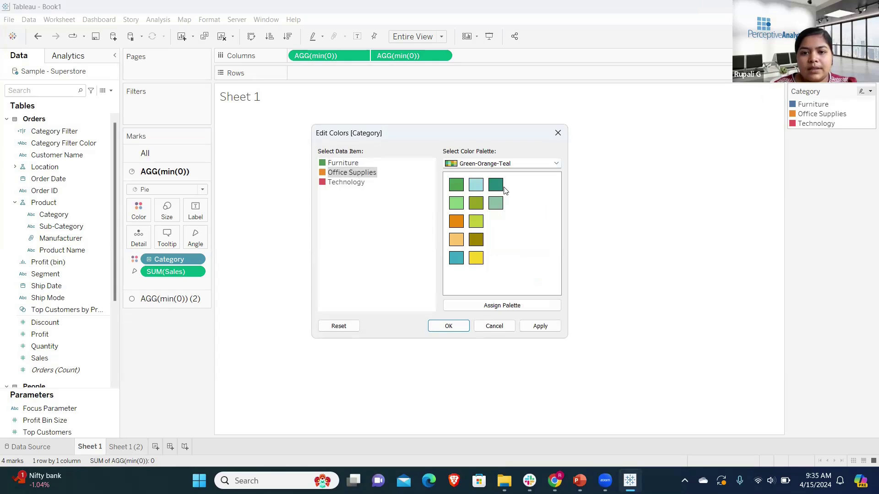
left_click(496, 185)
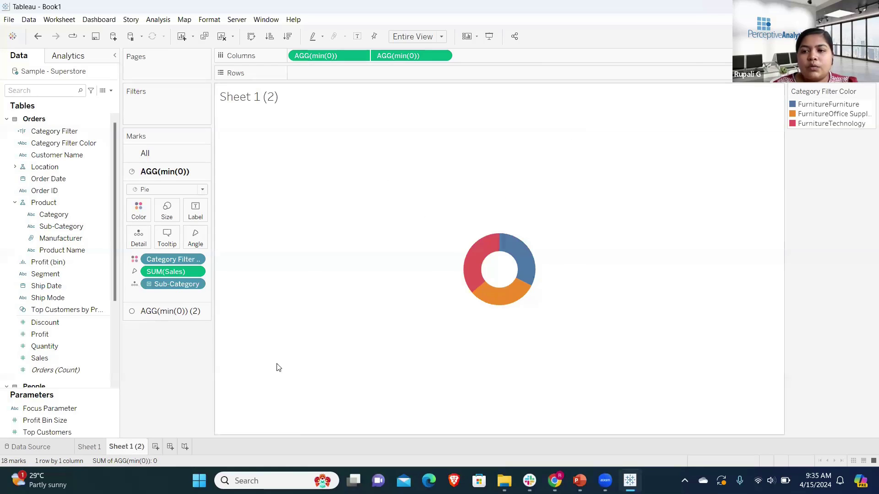
Show the Focus Parameter control on Sheet 1 (2)
right_click(114, 408)
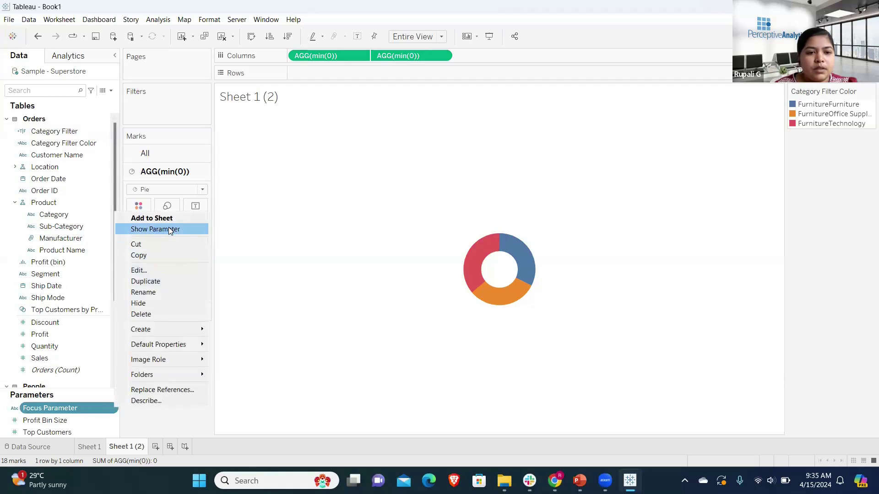
left_click(168, 229)
left_click(103, 143)
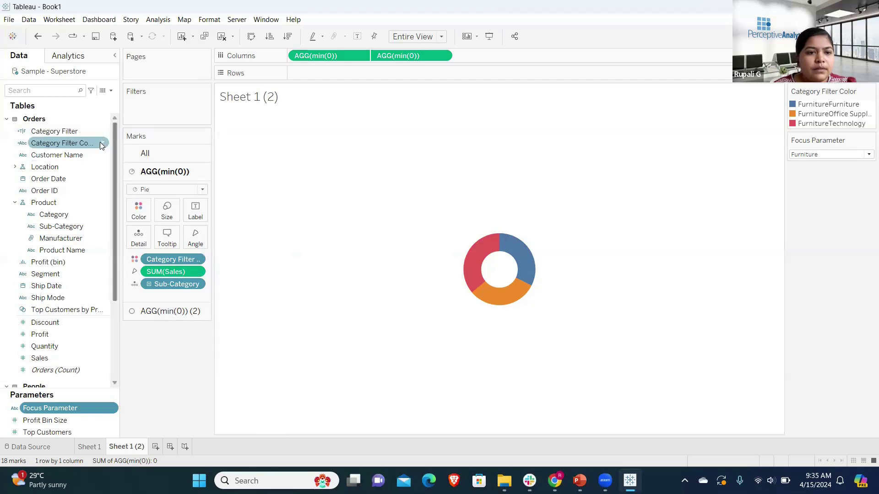
right_click(103, 143)
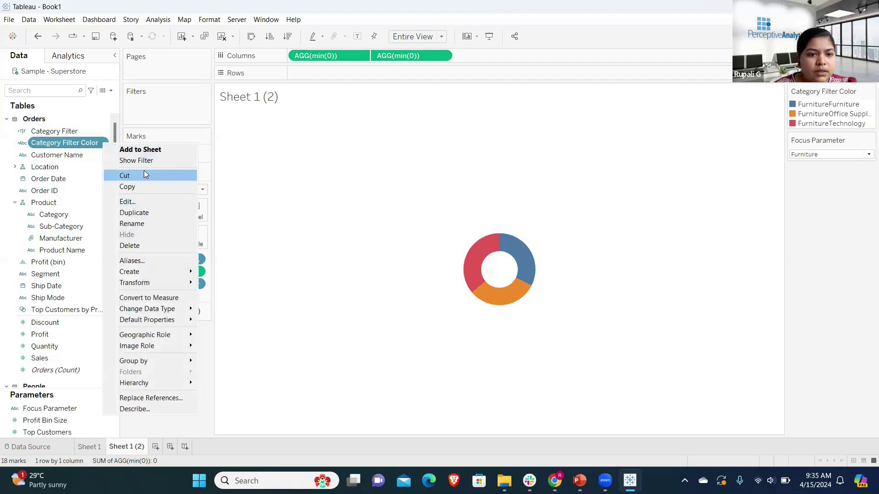
left_click(133, 202)
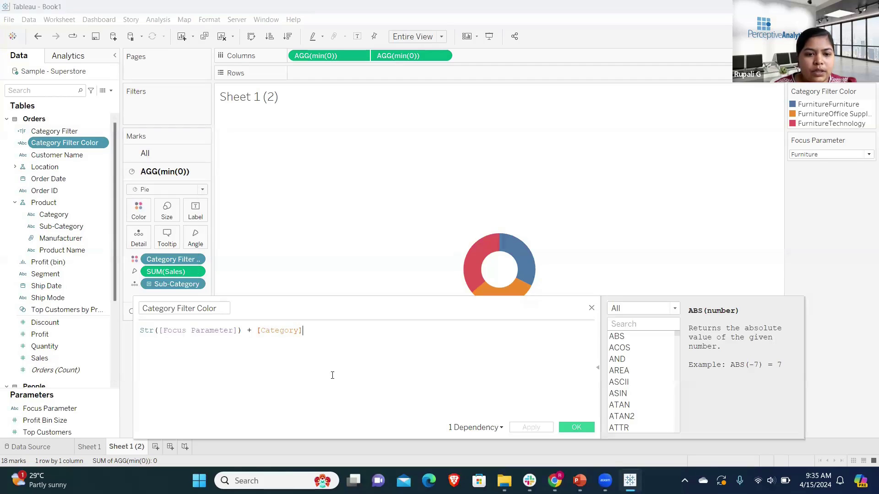
key("Escape")
Edit the Category Filter Color calculation so Str() wraps Category Filter instead of Focus Parameter, and save it
right_click(102, 143)
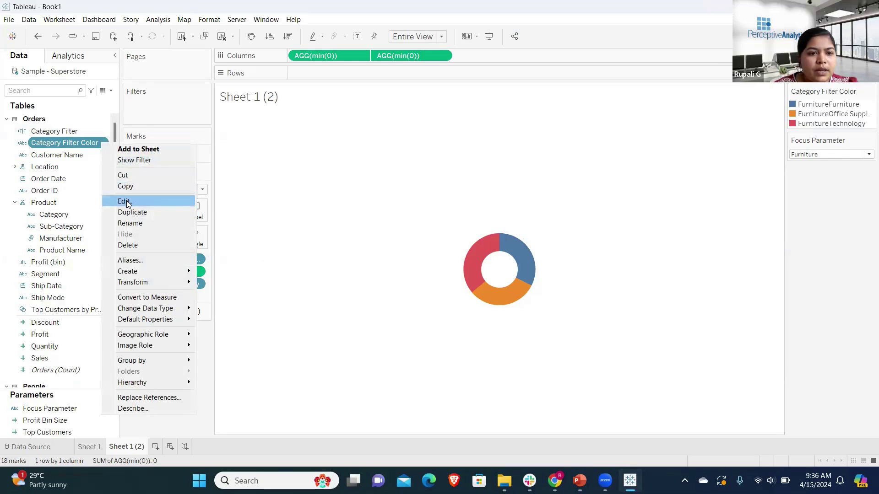
left_click(128, 204)
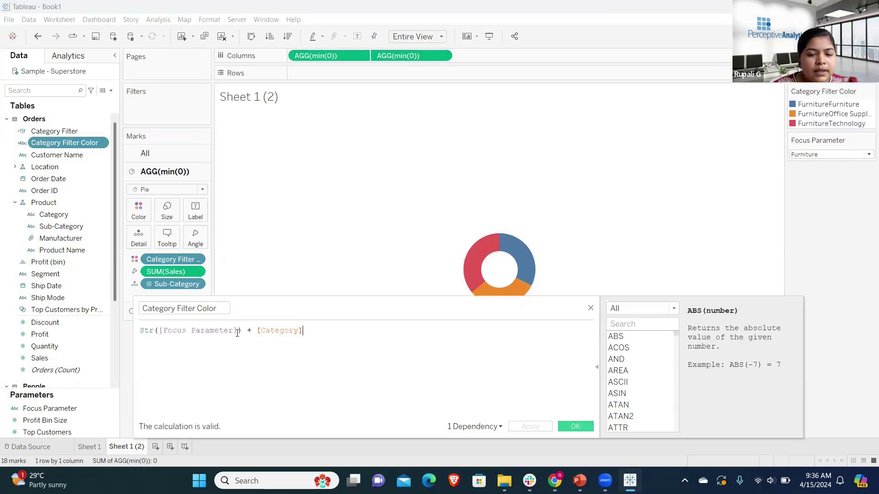
left_click_drag(235, 331, 160, 330)
type("[")
key("BackSpace")
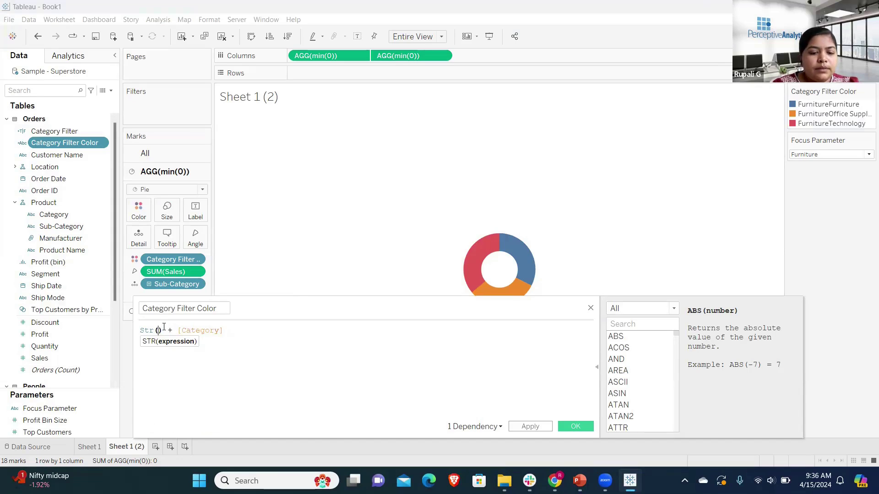
type("Cat")
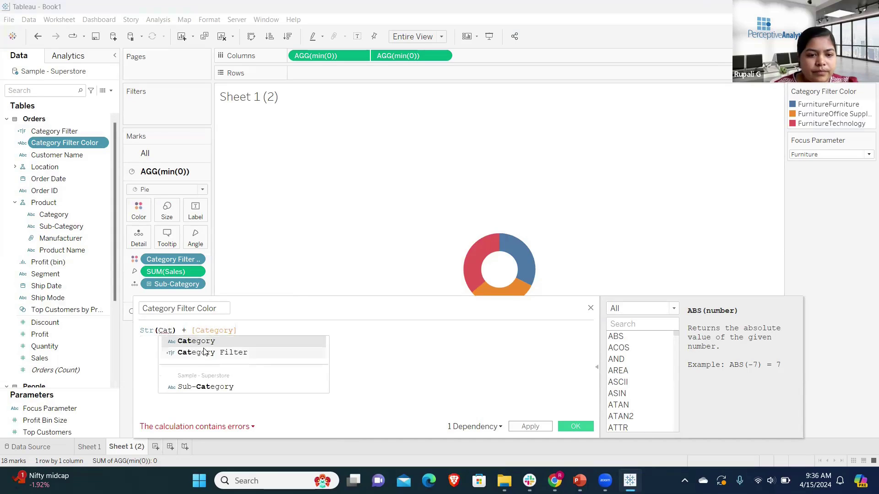
left_click(203, 352)
key("Return")
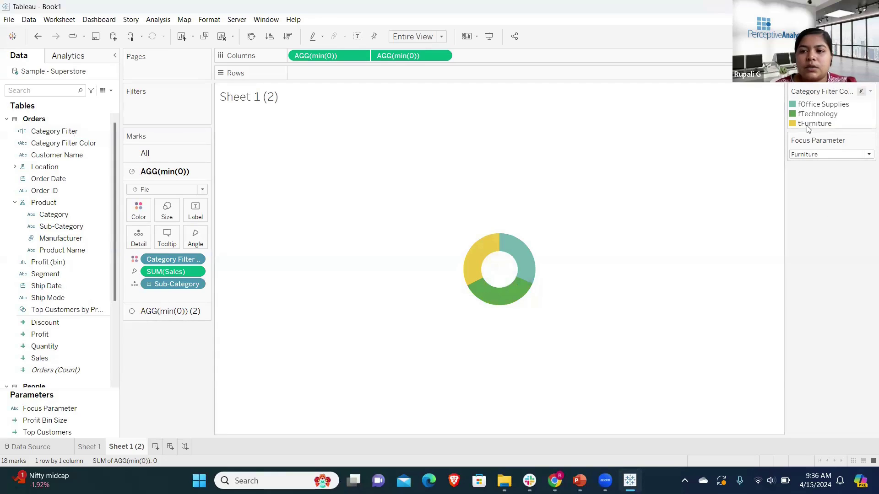
Check the category colors on Sheet 1 and the reference legends on the PowerPoint slide Step By Step Process - 4, and return to Sheet 1 (2)
left_click(90, 448)
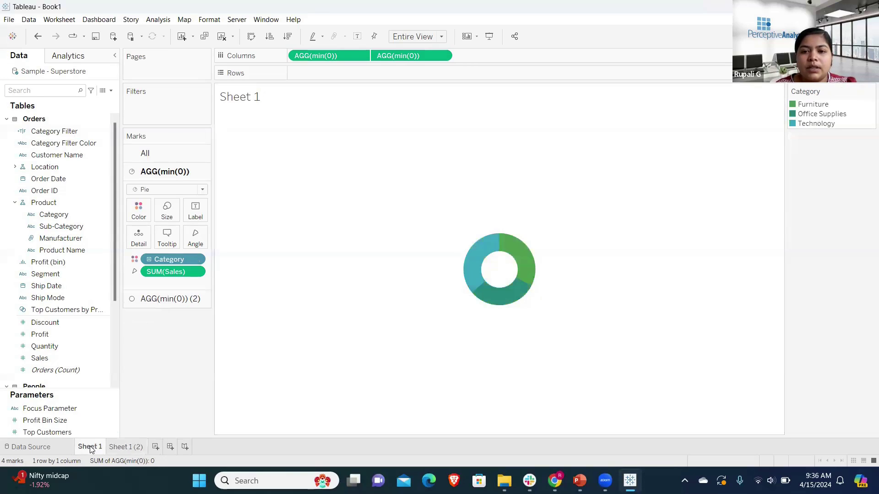
left_click(128, 447)
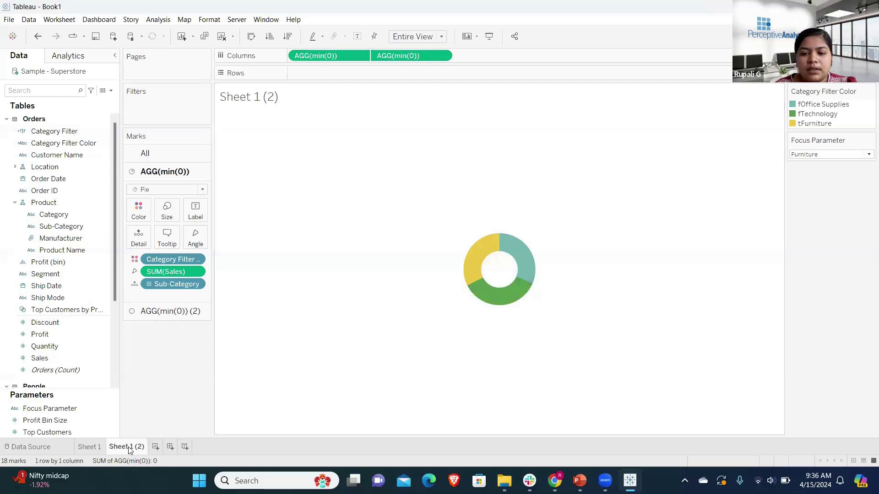
key("alt+Tab")
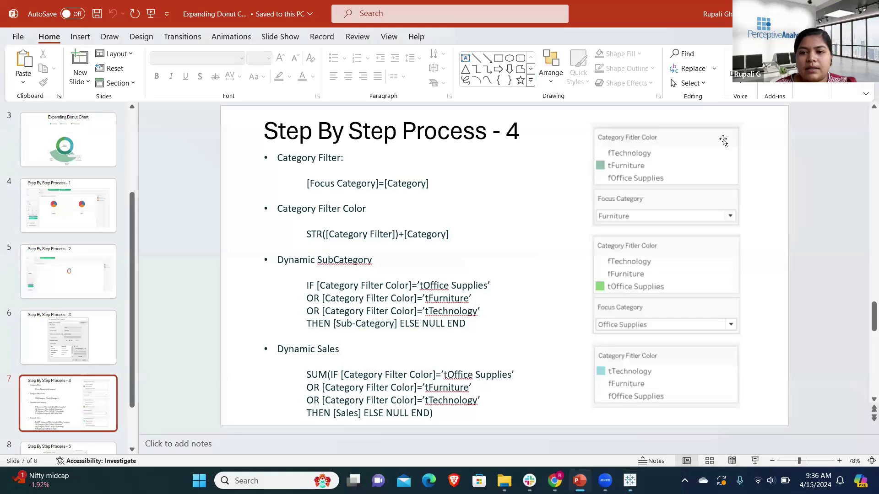
left_click(630, 481)
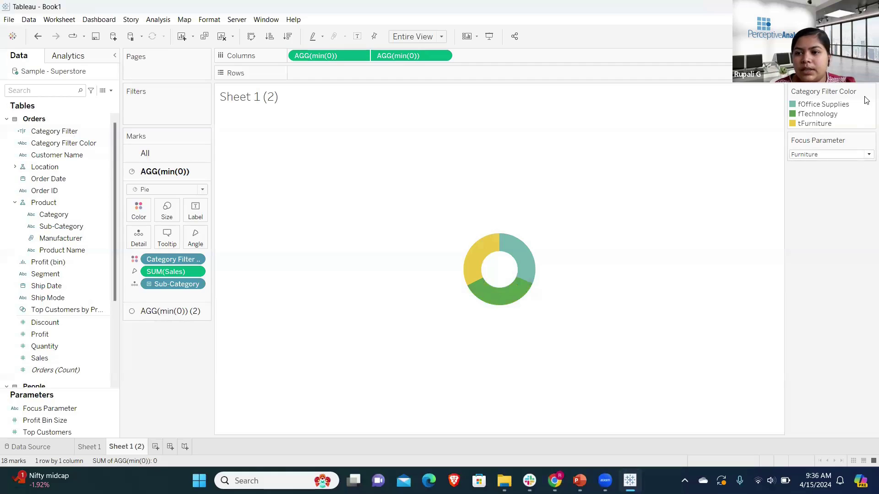
Set Focus Parameter to Office Supplies and color fFurniture white and tOffice Supplies muted green from the Green-Orange-Teal palette
left_click(867, 154)
left_click(845, 173)
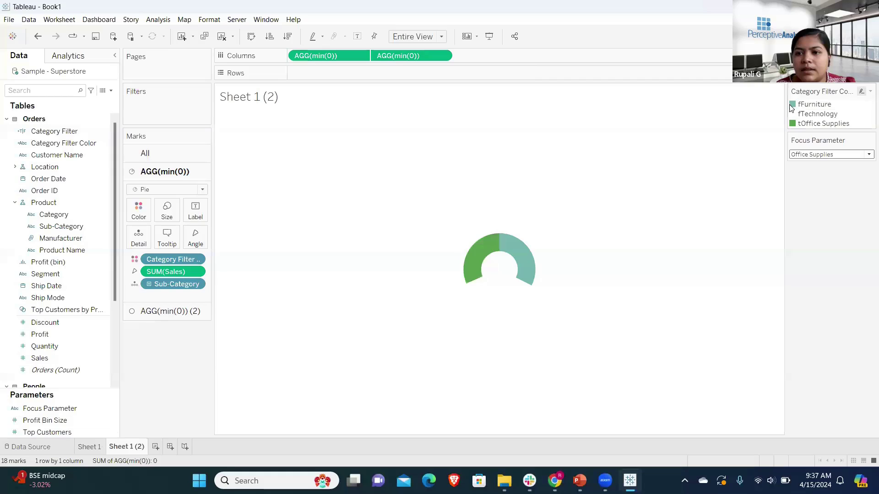
double_click(791, 108)
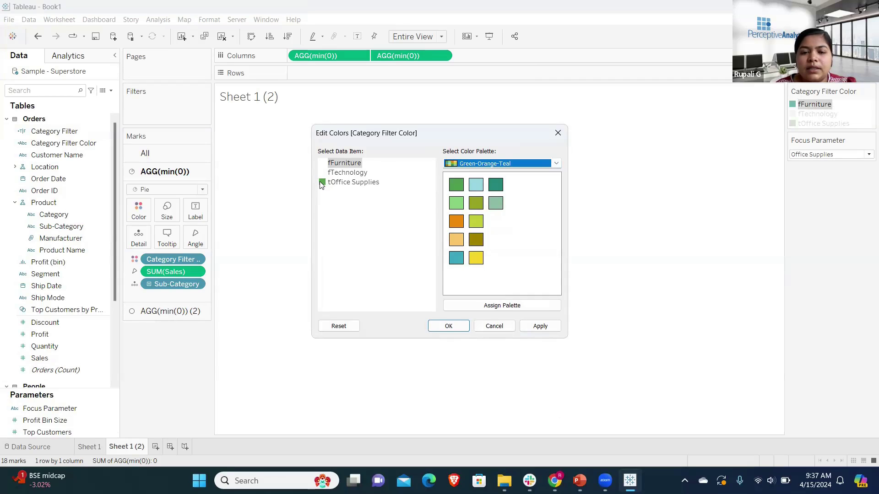
left_click(321, 185)
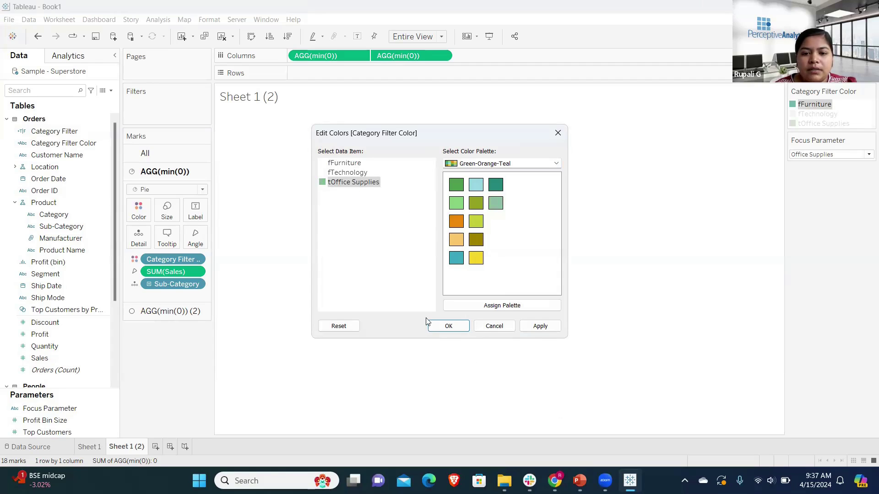
left_click(448, 326)
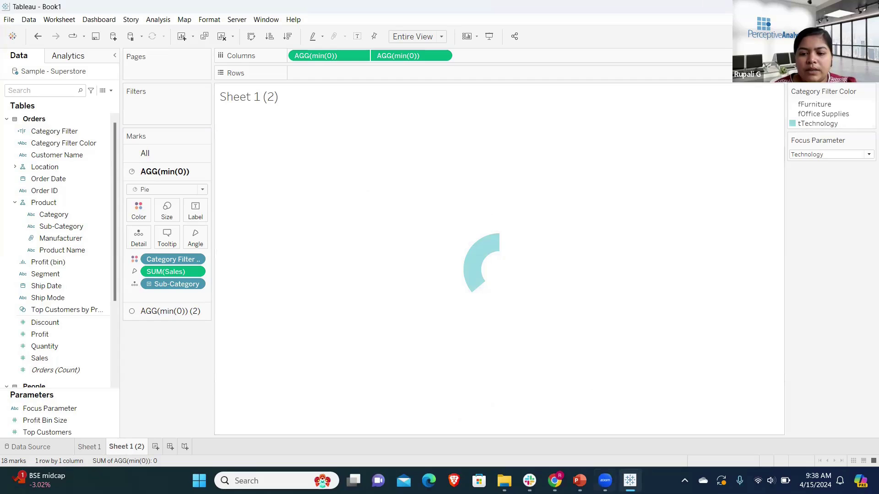
Review the calculation formulas on the PowerPoint slide Step By Step Process - 4 and return to Tableau
left_click(579, 481)
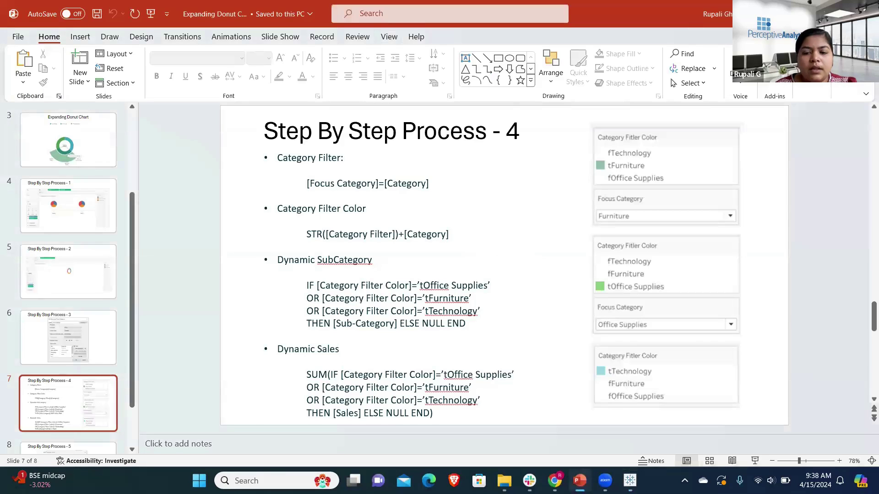
left_click(630, 480)
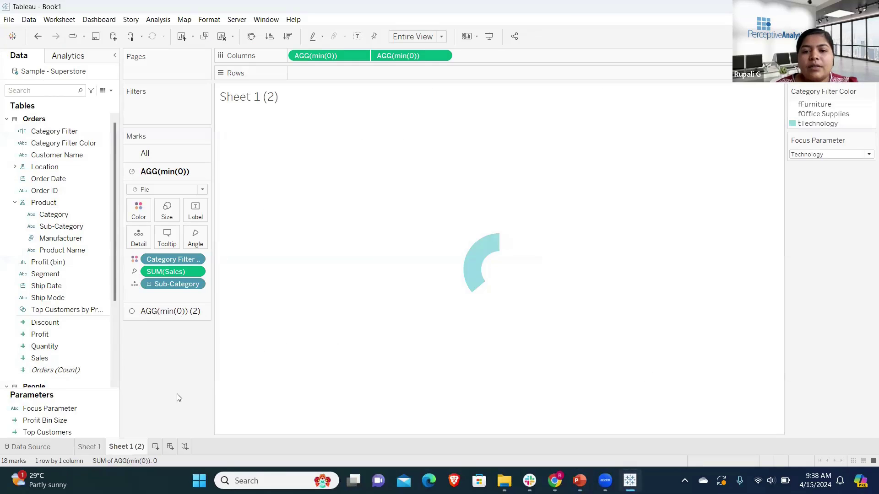
mouse_move(513, 278)
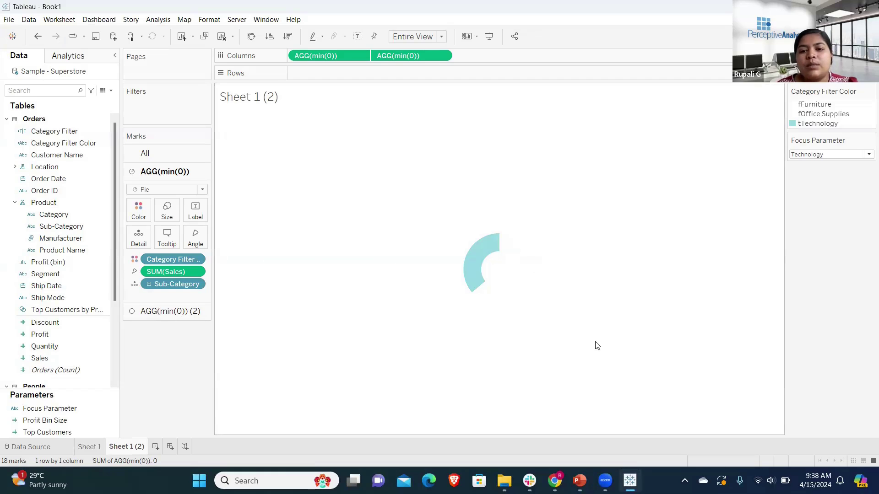
Sort the Category color field on Sheet 1 by Field in descending order, choosing a new sort field
left_click(82, 447)
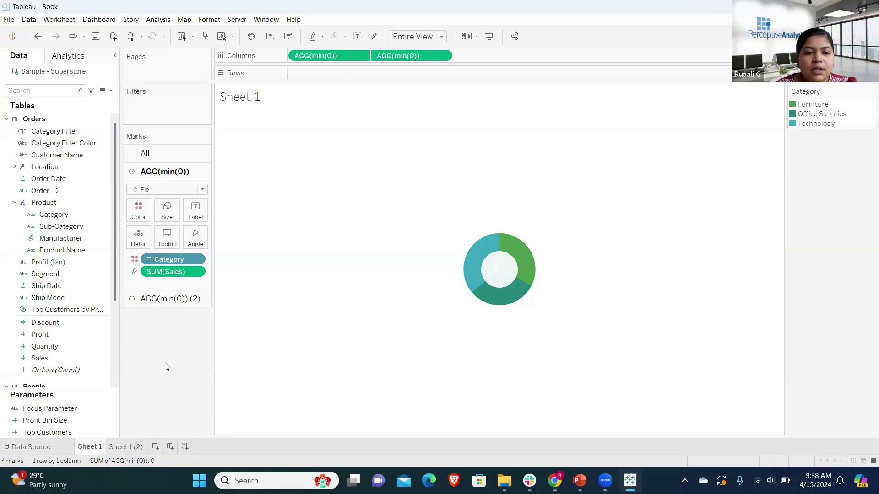
left_click(201, 260)
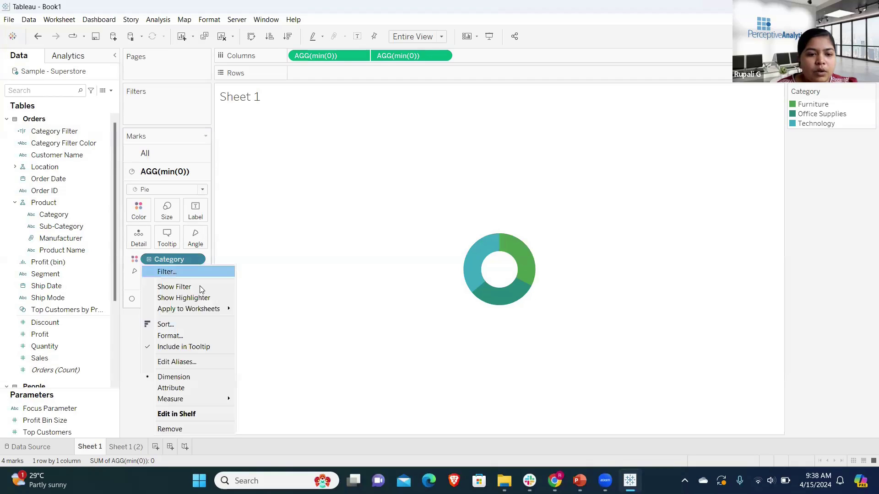
left_click(188, 325)
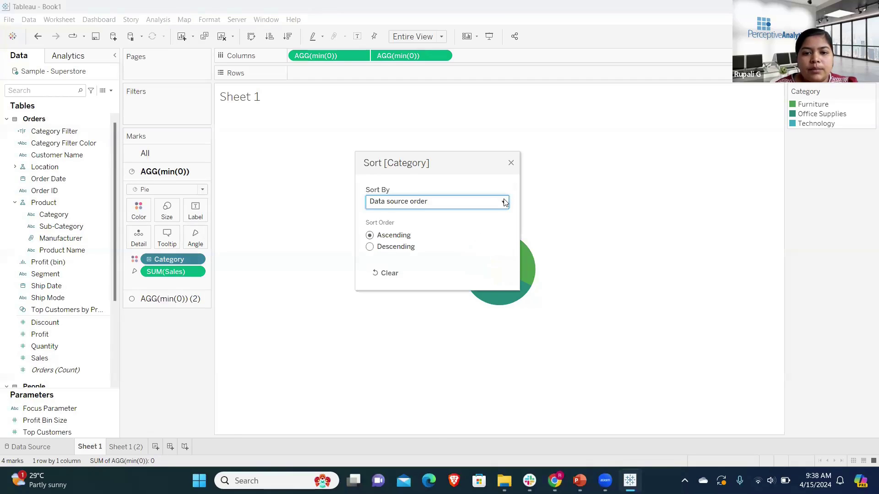
left_click(504, 201)
left_click(425, 232)
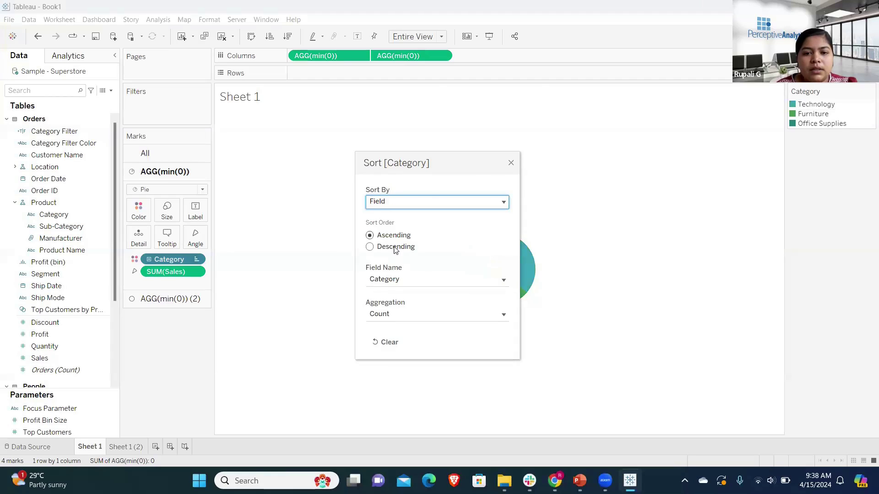
left_click(369, 247)
left_click(503, 280)
left_click(503, 329)
Sort the Category Filter Color field on Sheet 1 (2) in descending order
left_click(126, 447)
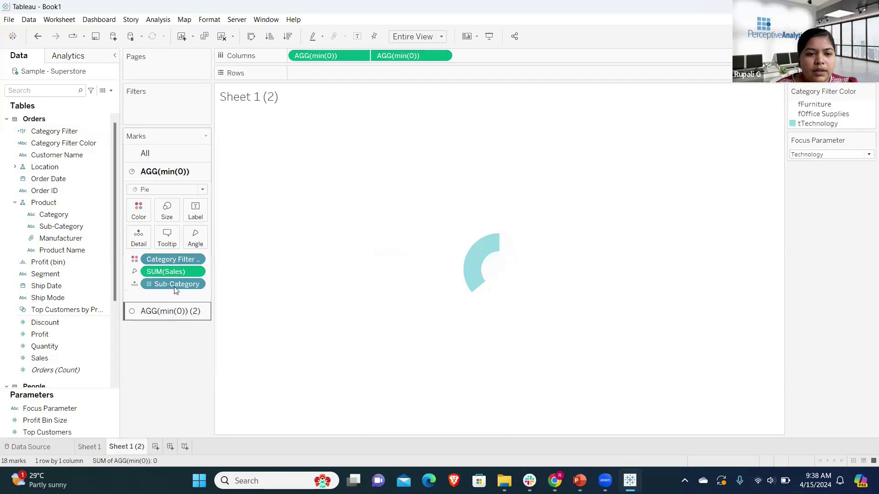
left_click(196, 260)
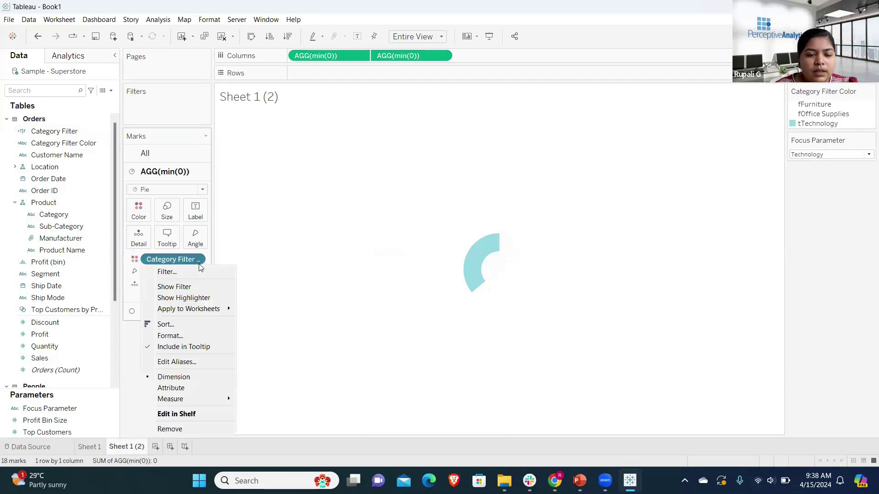
left_click(211, 325)
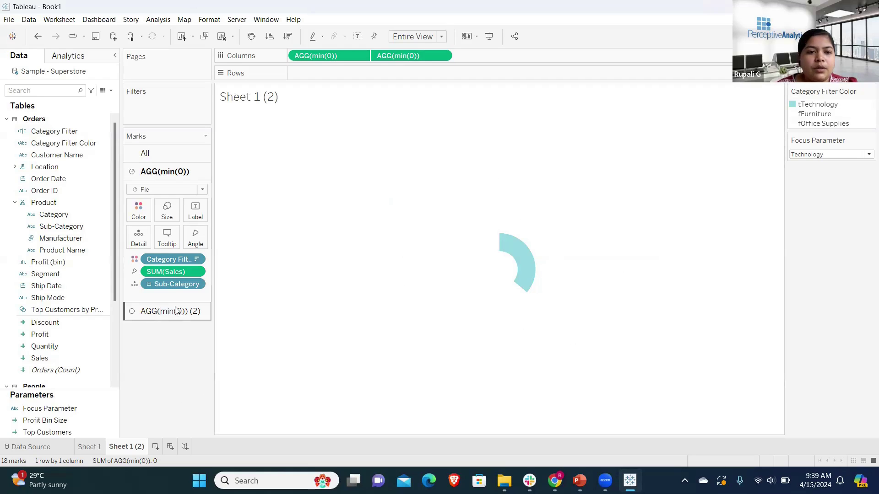
Create a calculated field Dynamic Subcategory starting with If [Category Filter Color] equals 'tOffice Supplies', 'tFurniture' or 'tTechnology', joined with Or
left_click(110, 91)
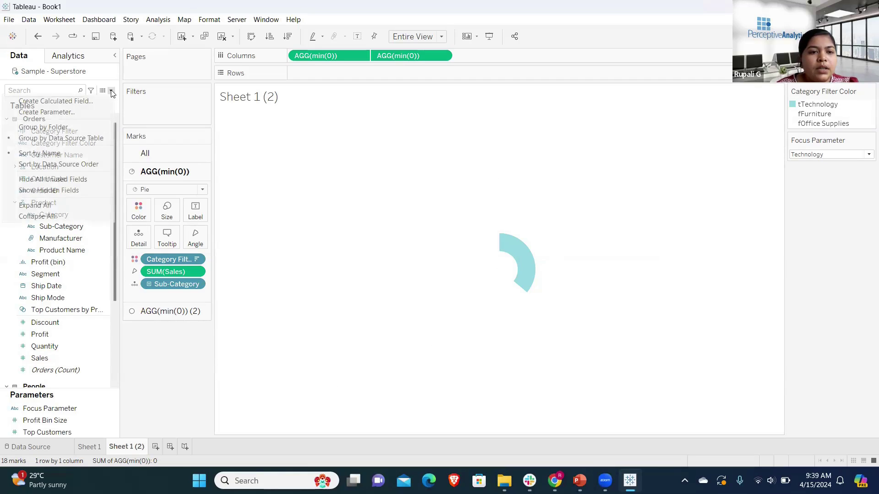
left_click(81, 101)
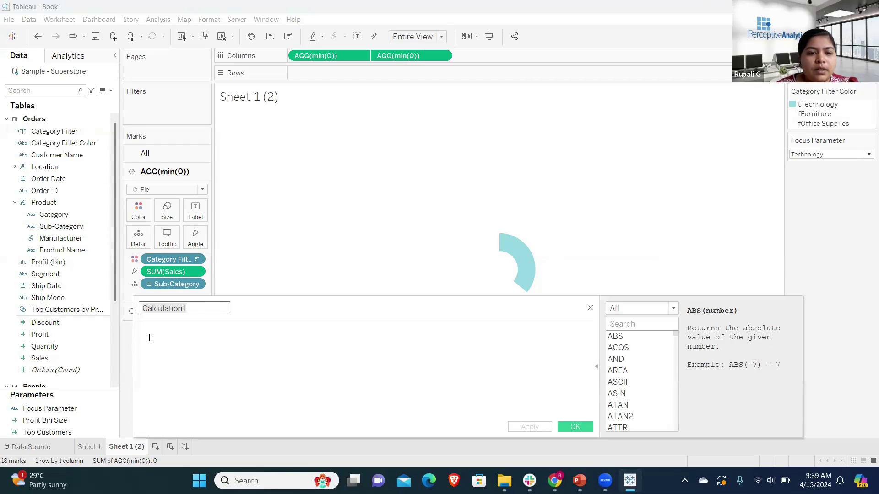
type("Dynamic Subcategory")
type("If Cate")
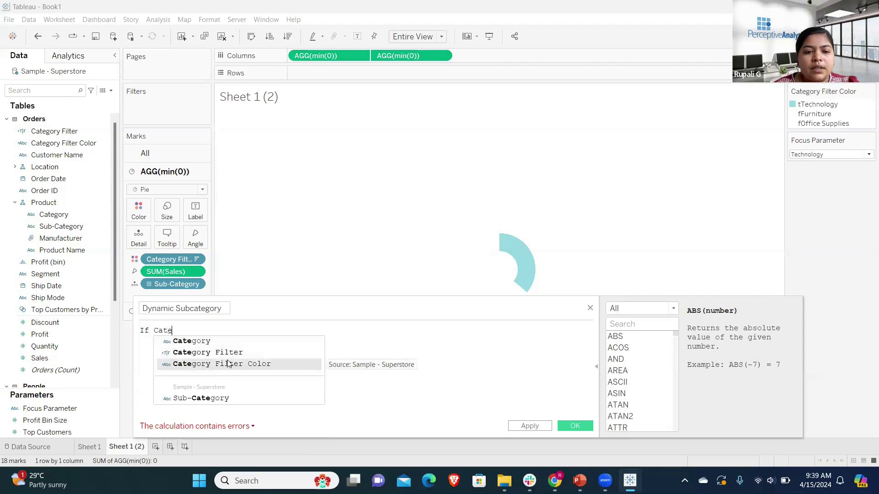
left_click(228, 364)
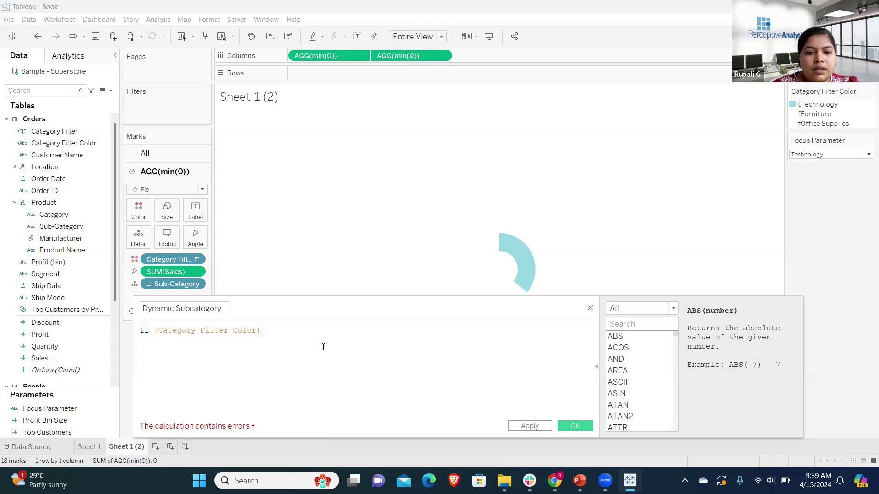
type("= 'tO")
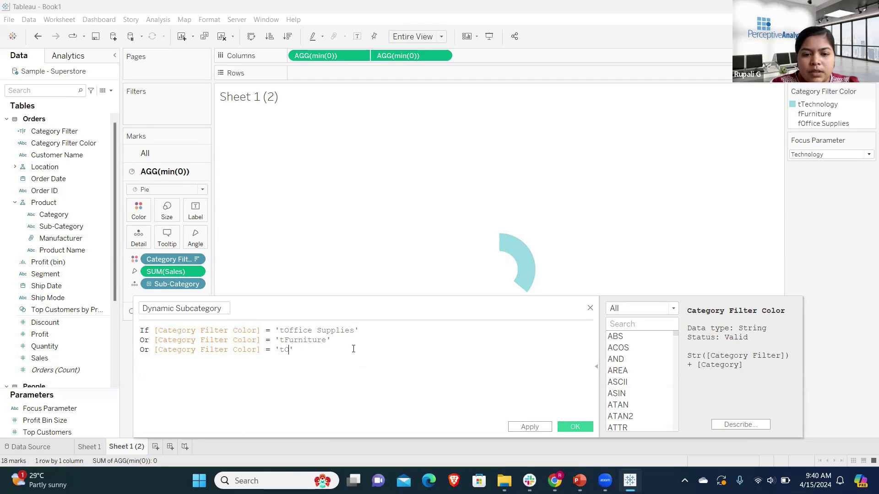
key("BackSpace")
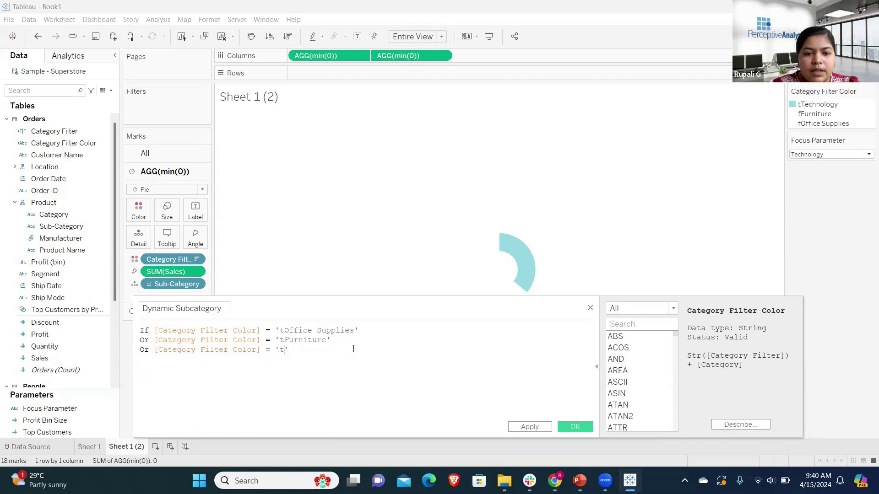
type("Technol")
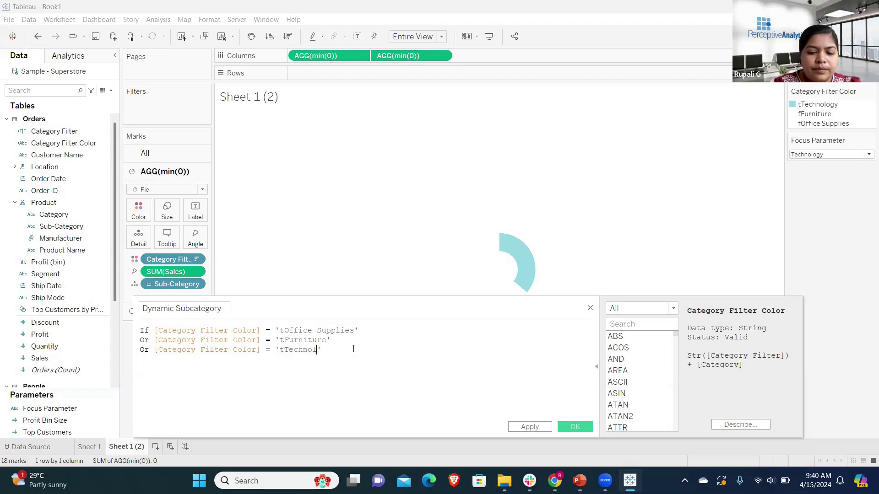
type("ogy'")
key("Return")
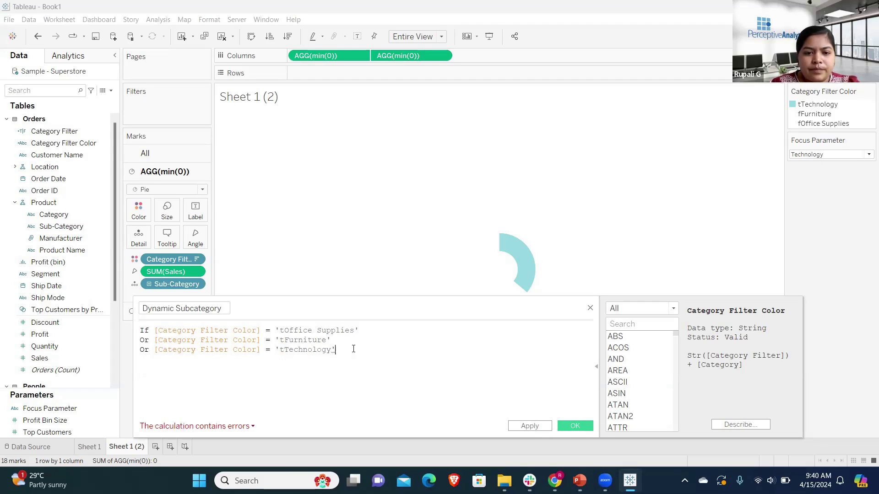
Complete the Dynamic Subcategory formula with Then [Sub-Category] Else Null End, copy the whole formula and save the field
type("Then")
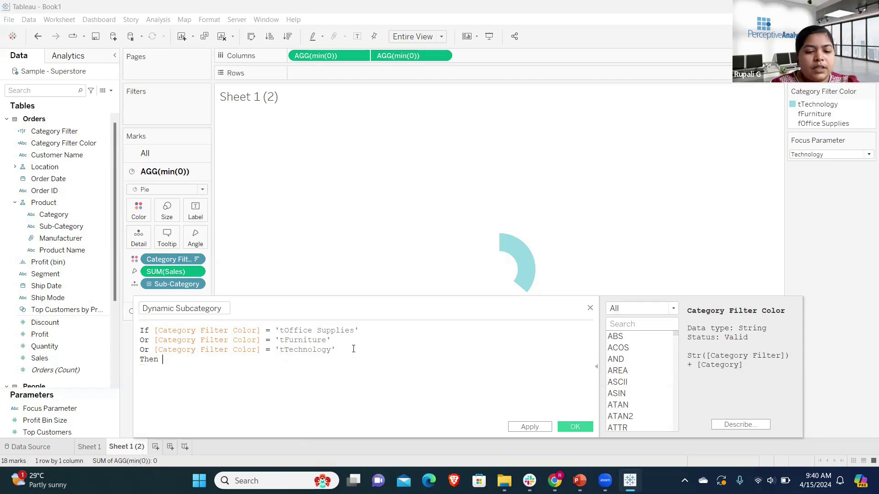
type(" Sub")
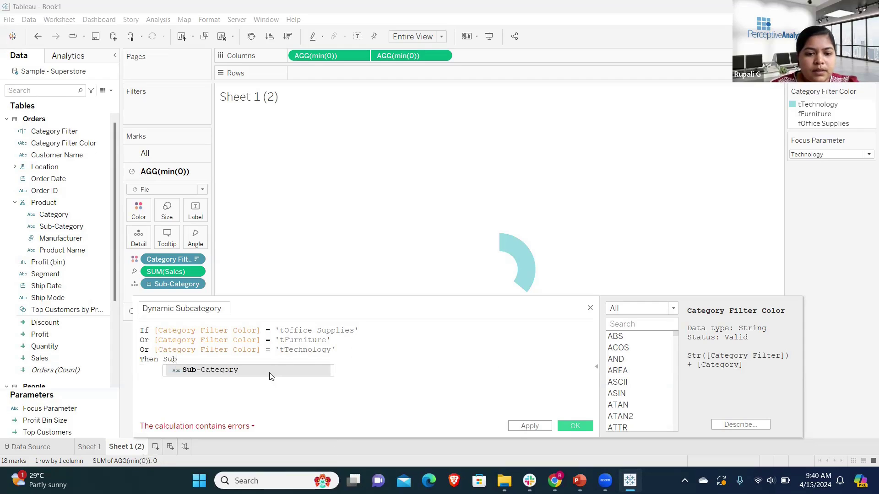
left_click(270, 372)
key("Return")
type("Else Null")
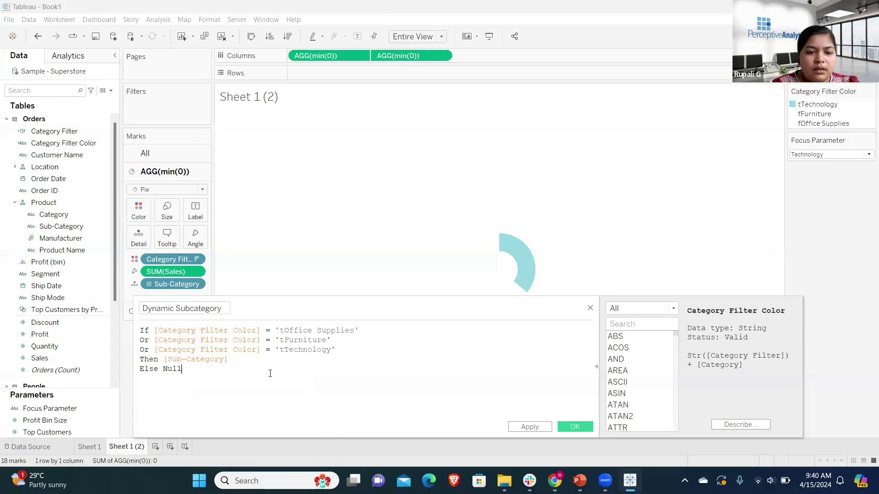
key("Return")
type("End")
left_click_drag(155, 379, 132, 330)
key("ctrl+c")
left_click(275, 377)
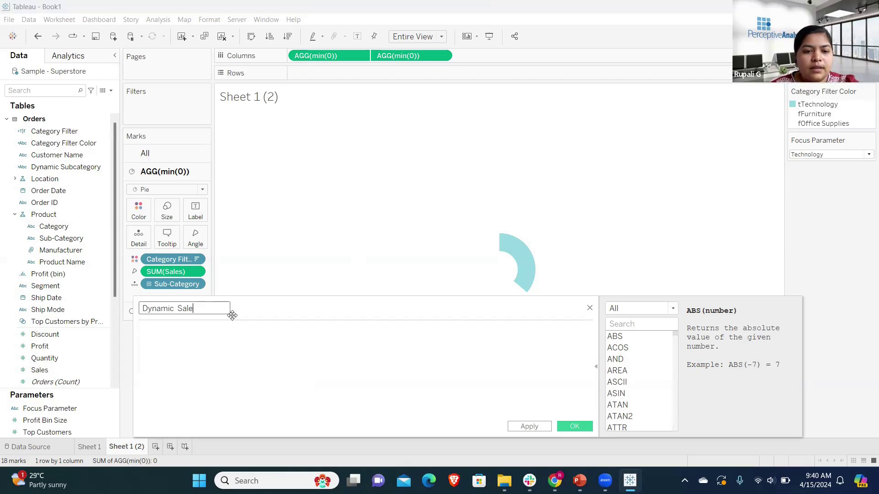
Create a calculated field Dynamic Sales from the copied formula, replacing [Sub-Category] with [Sales]
left_click(219, 327)
key("ctrl+v")
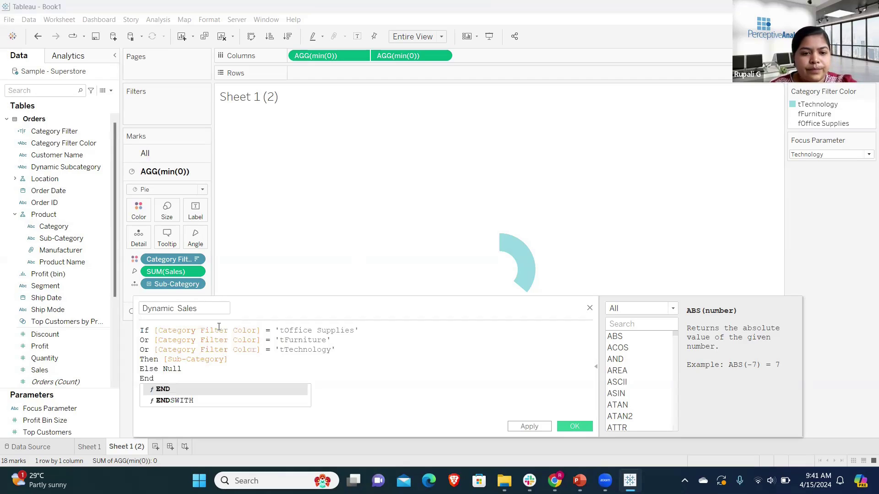
left_click(230, 360)
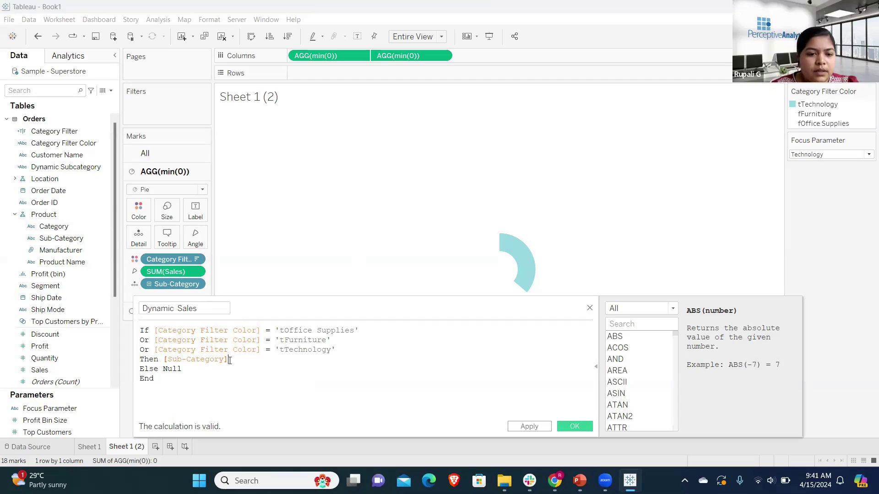
left_click_drag(230, 360, 171, 360)
key("BackSpace")
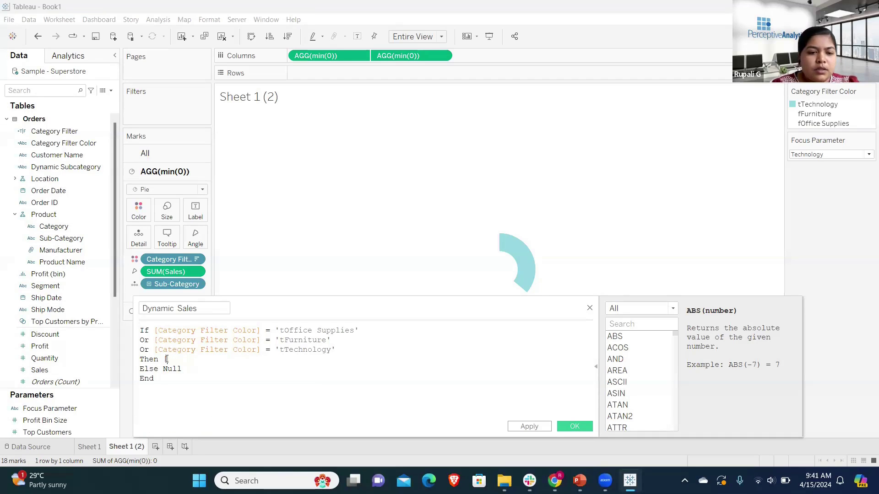
type("S")
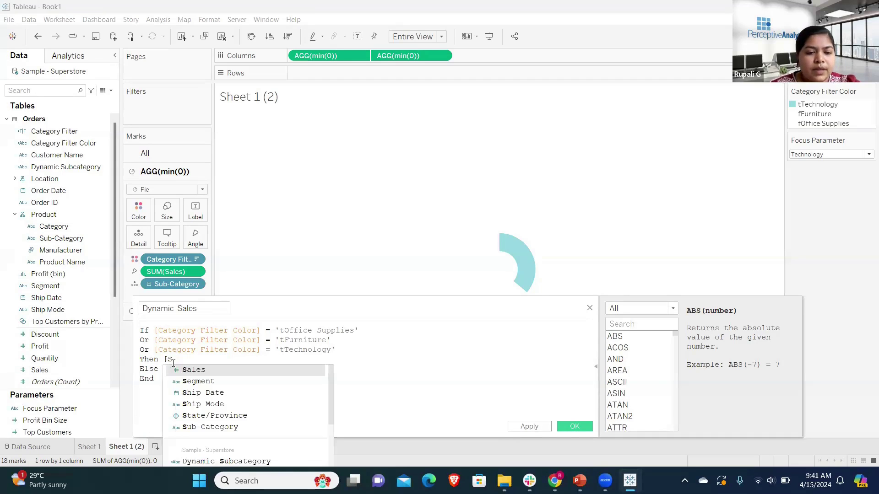
key("Return")
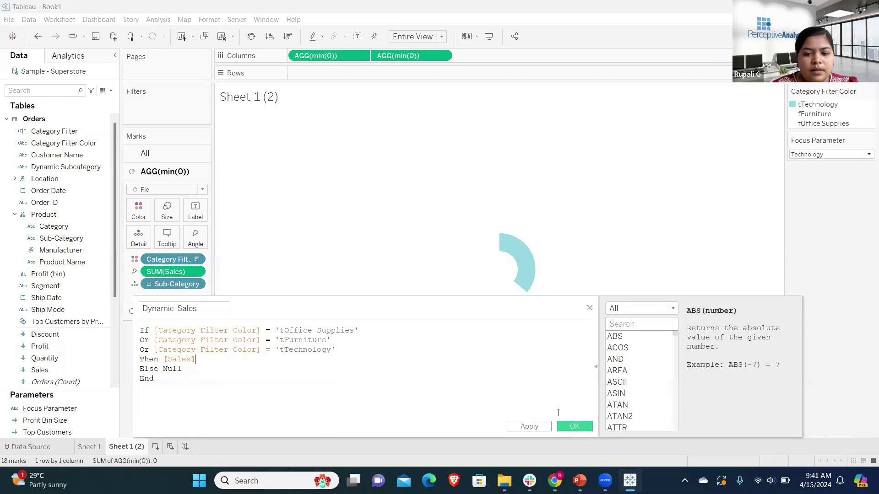
left_click(575, 426)
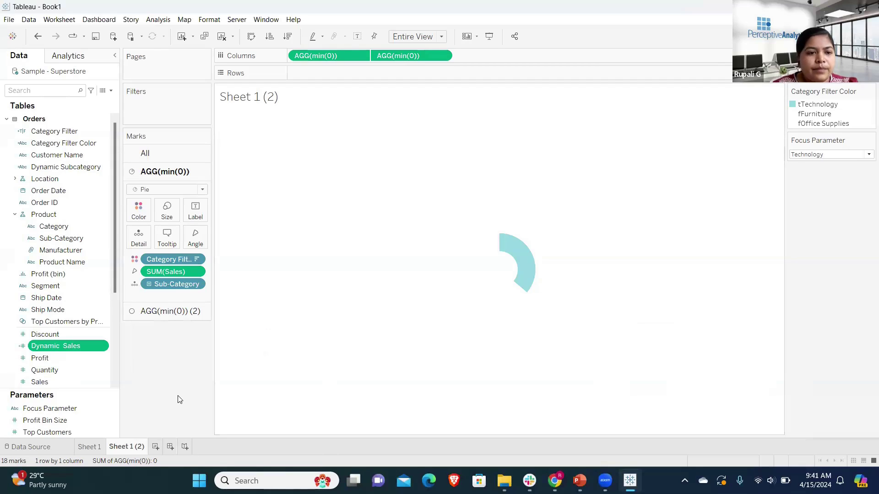
Label the Sheet 1 (2) pie marks with Dynamic Sales and Dynamic Subcategory
left_click_drag(98, 343, 196, 212)
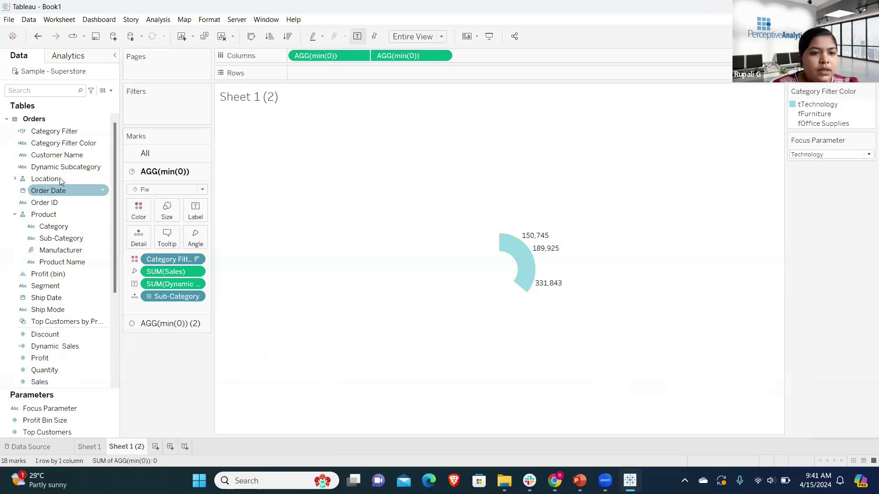
left_click_drag(60, 166, 194, 208)
Edit the tooltip text of the pie marks on Sheet 1 (2) and on Sheet 1
left_click(165, 240)
left_click_drag(333, 270, 259, 224)
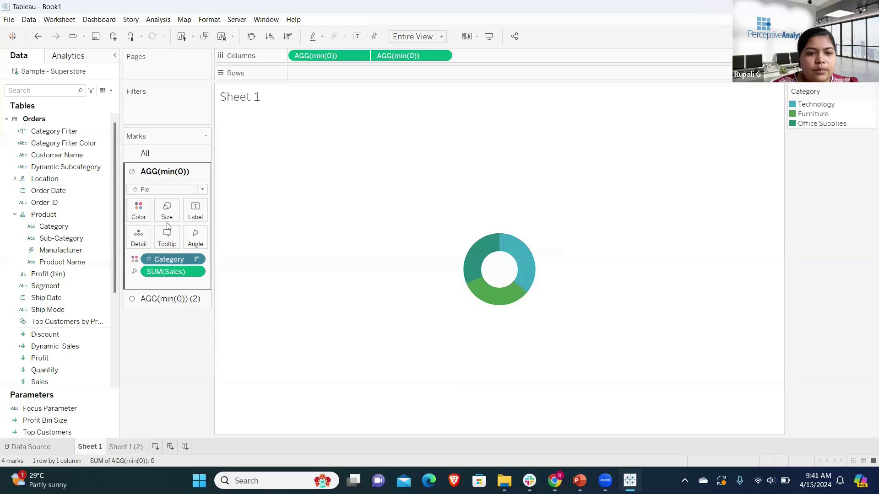
left_click(166, 237)
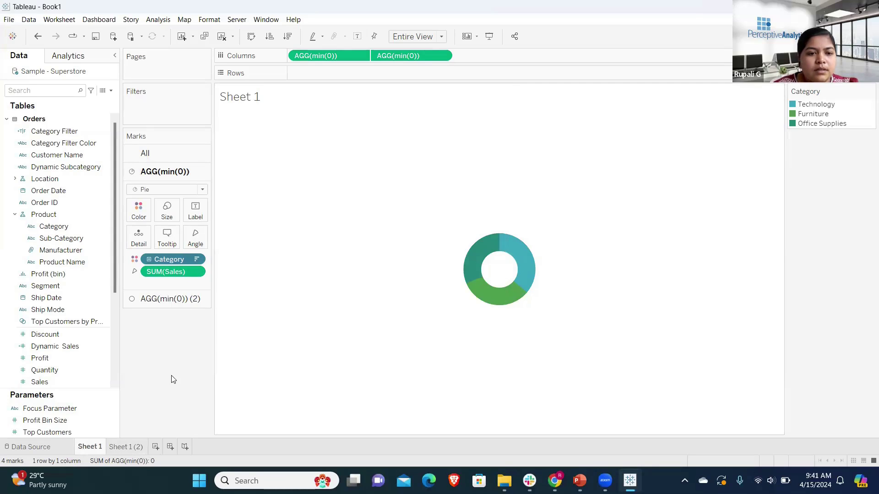
Create a calculated field Title containing the text 'Sales By Category' and add it as label to the Sheet 1 pie marks
left_click(111, 91)
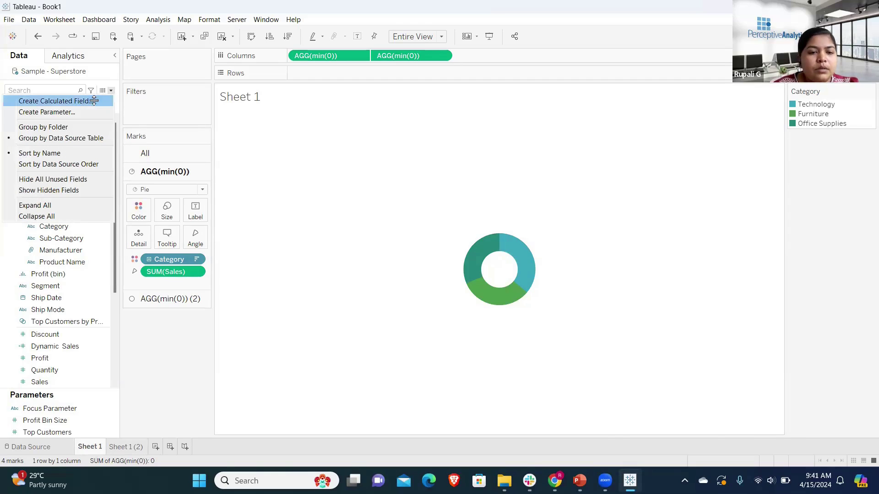
left_click(94, 101)
left_click(161, 341)
type("'Title'")
key("Return")
left_click_drag(30, 375, 195, 204)
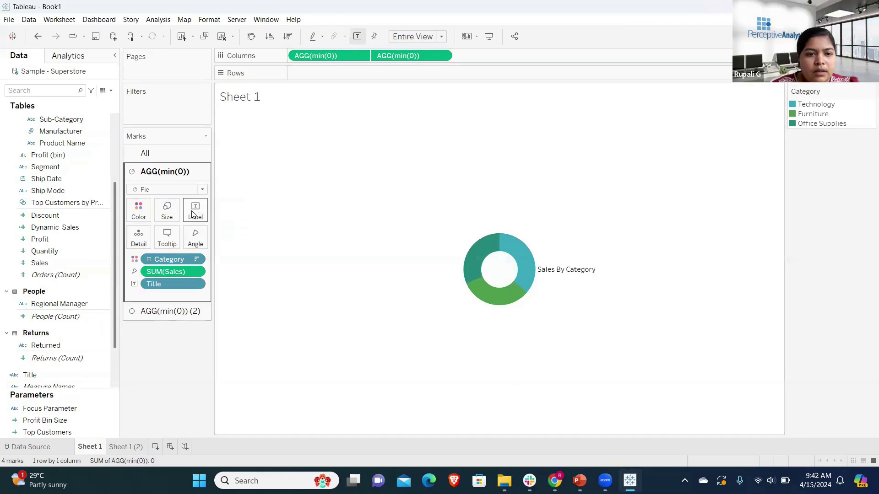
Align the Title label on Sheet 1 to the centre horizontally and the middle vertically
left_click(192, 215)
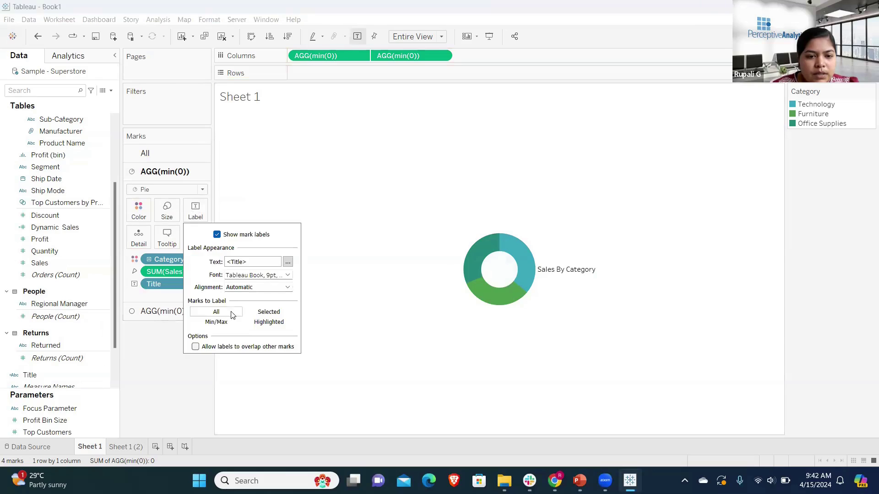
left_click(289, 287)
left_click(253, 327)
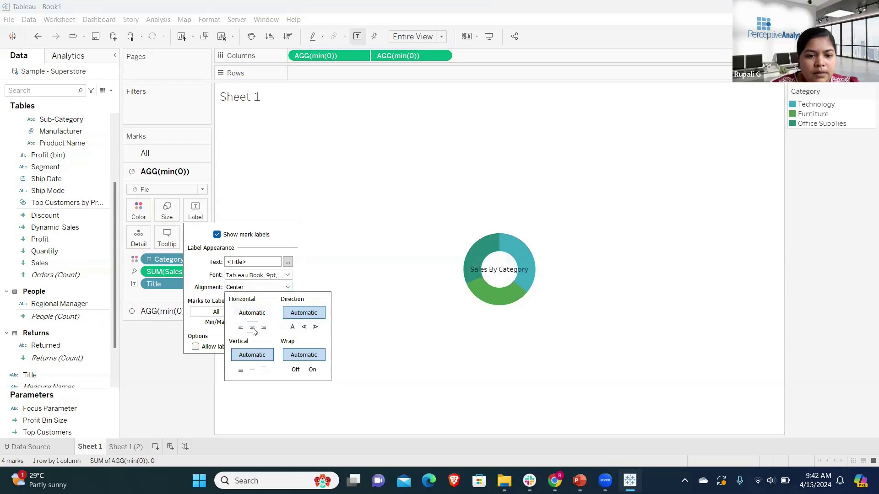
left_click(253, 371)
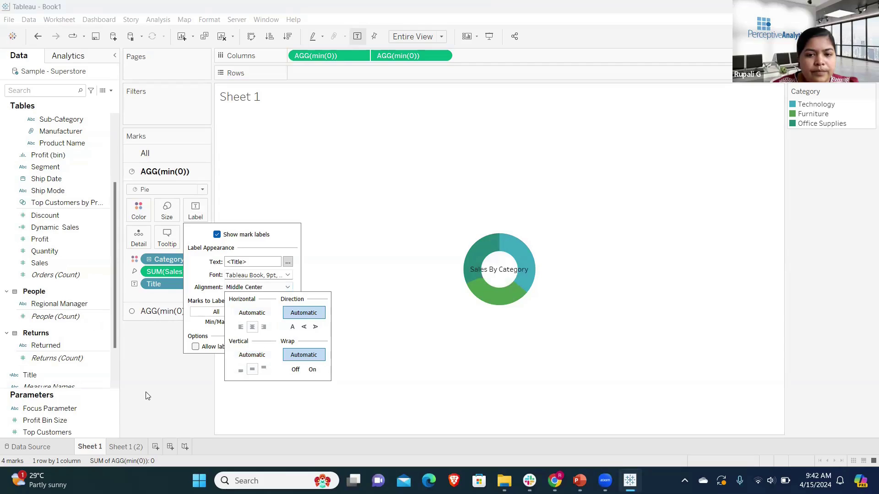
left_click(147, 396)
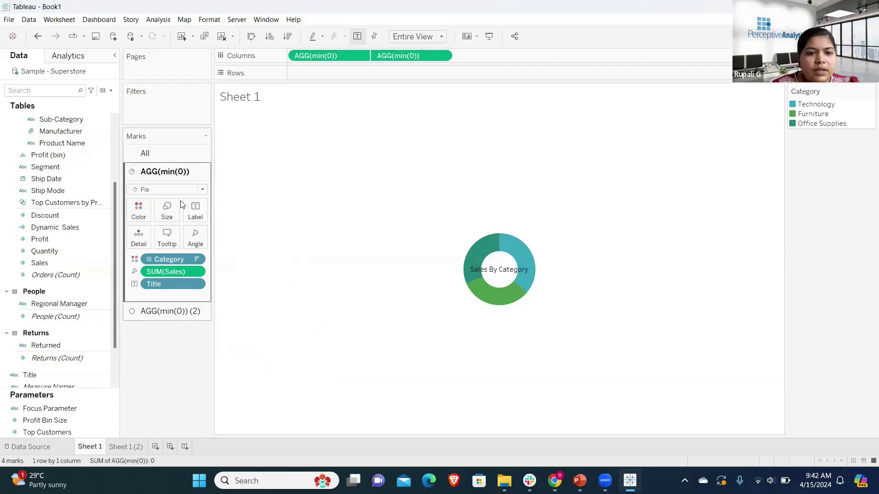
Enlarge the outer pie and its inner hole circle on Sheet 1 (2)
left_click(166, 210)
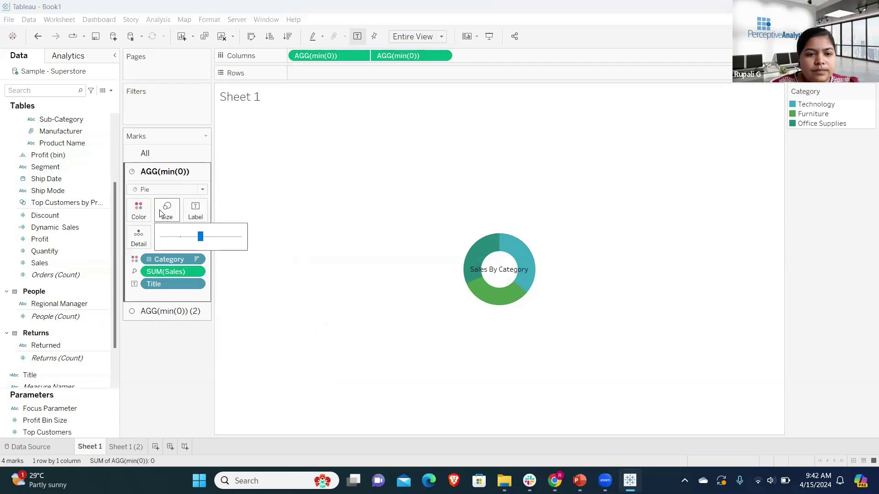
key("ctrl+Tab")
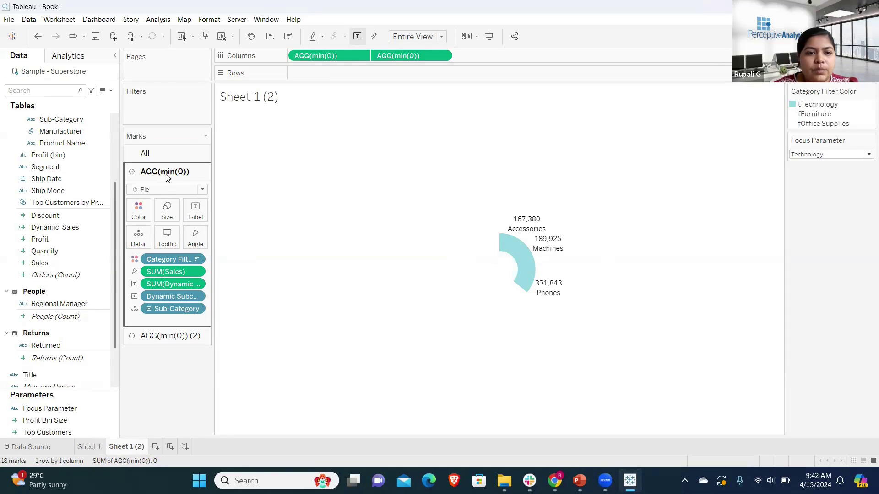
left_click(167, 212)
left_click(213, 242)
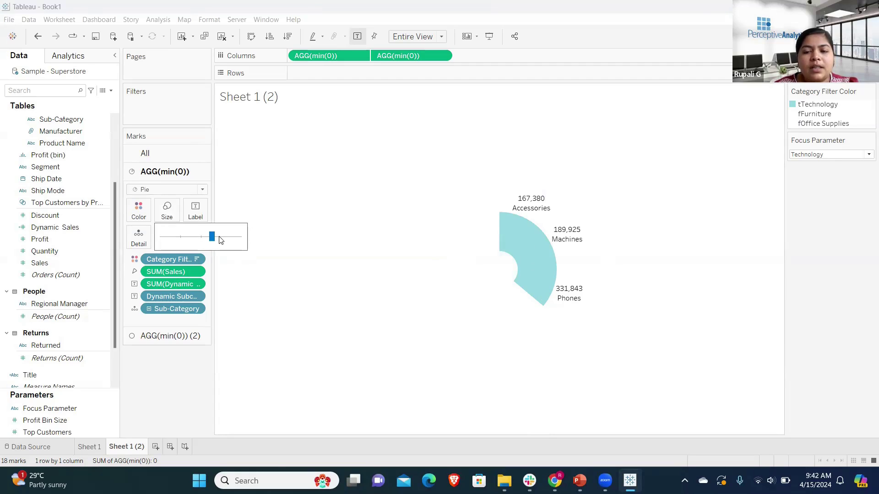
left_click(220, 236)
left_click(163, 336)
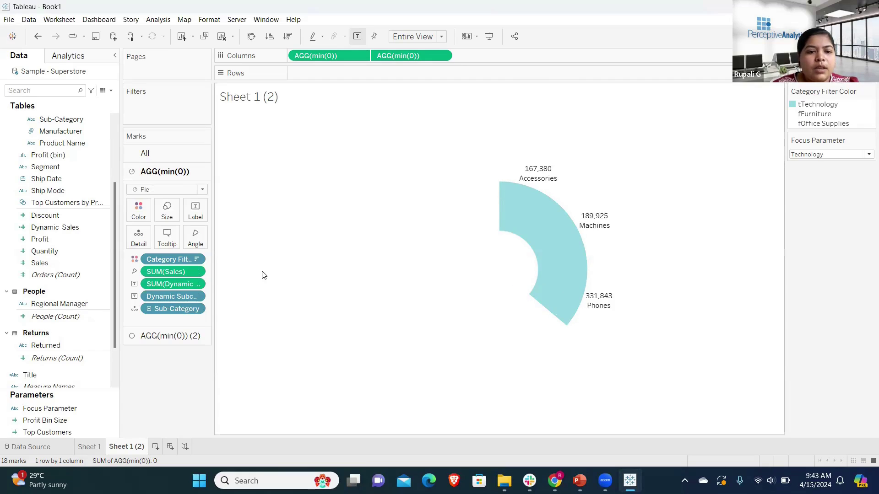
Add a new dashboard to the workbook and return to Sheet 1 (2)
left_click(170, 447)
left_click(120, 447)
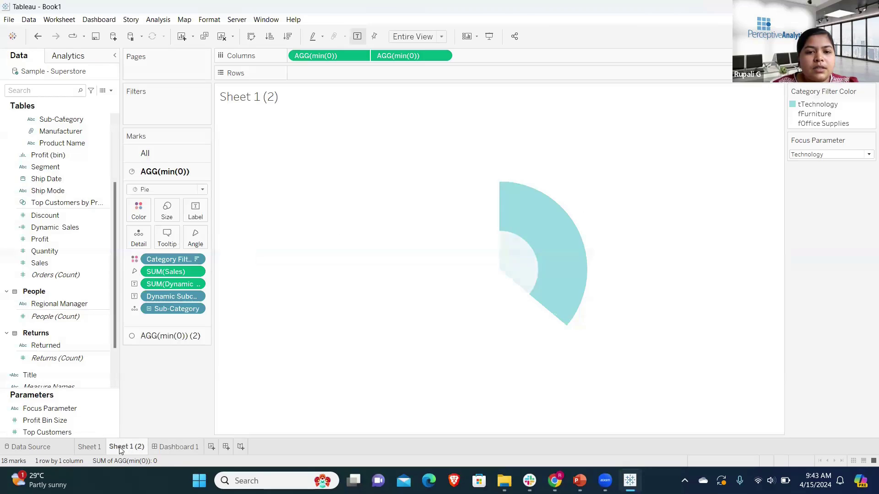
right_click(298, 359)
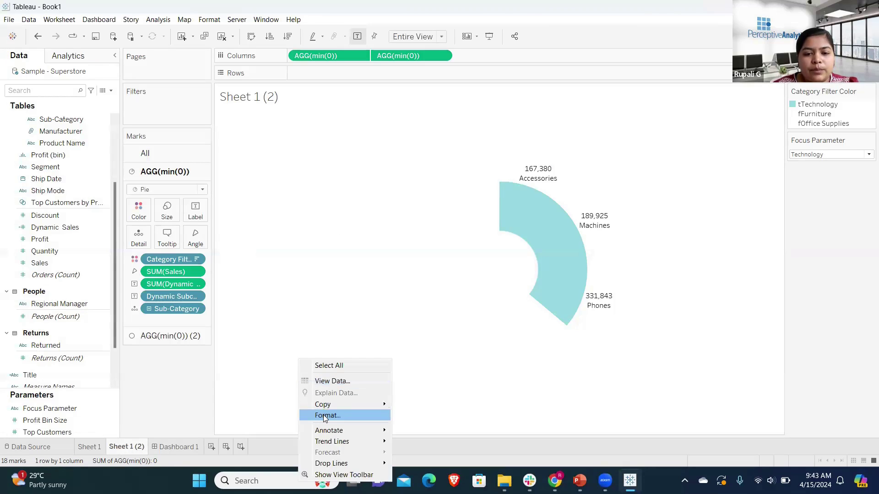
left_click(325, 416)
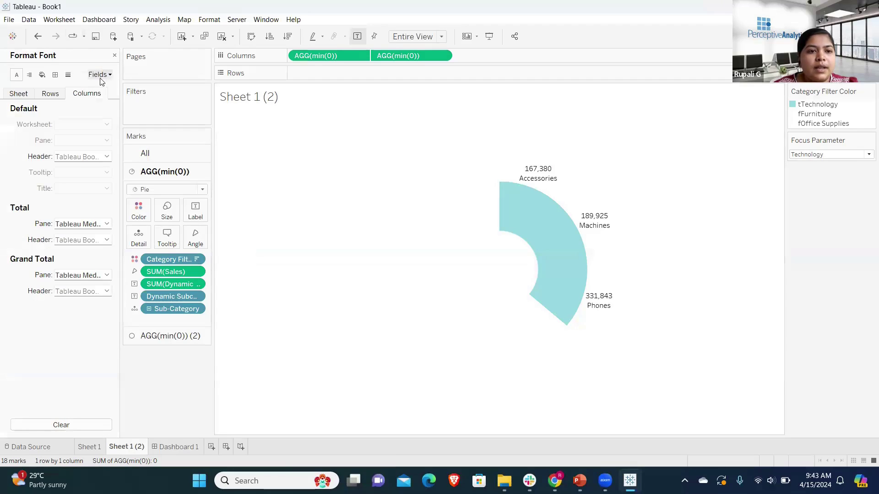
left_click(114, 56)
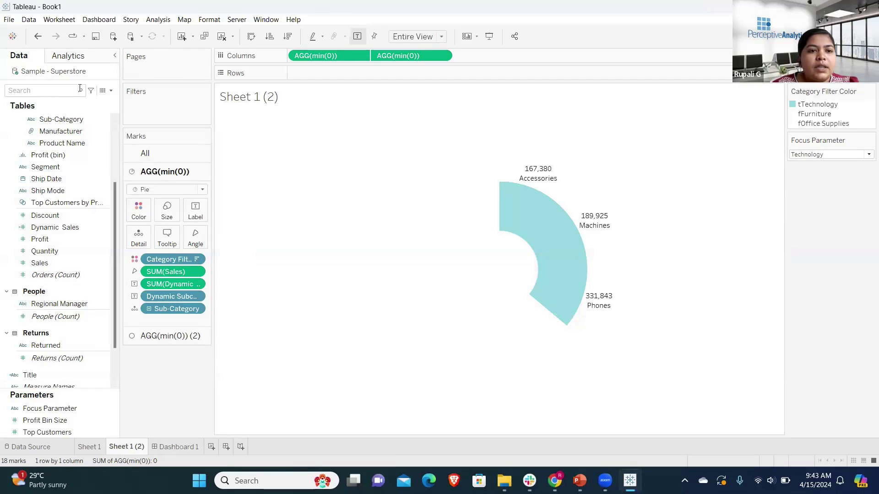
Set the default worksheet shading of Sheet 1 (2) to None
right_click(295, 253)
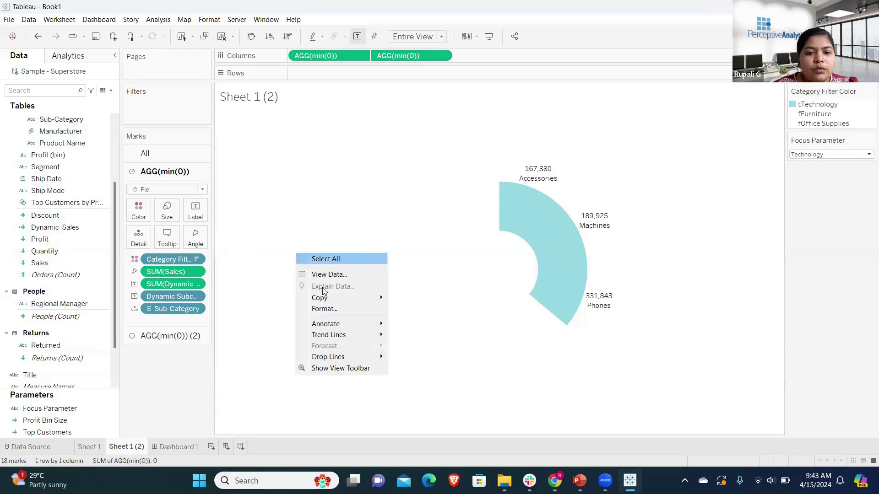
left_click(318, 310)
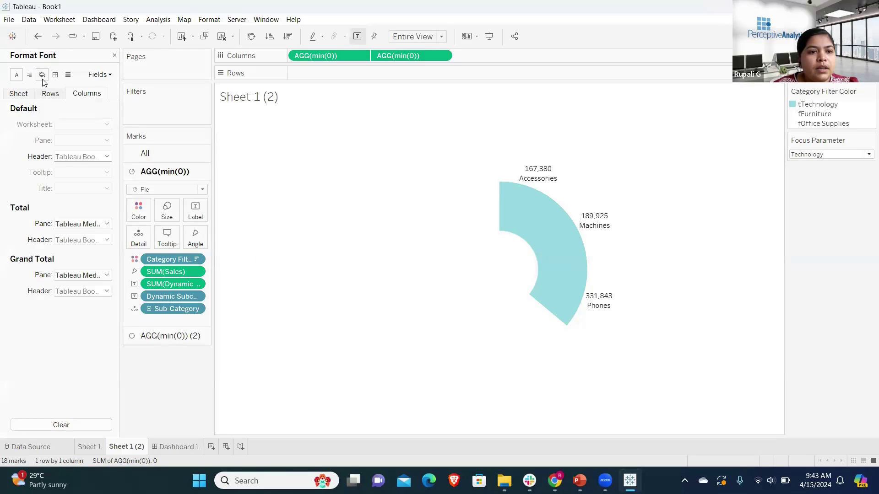
left_click(42, 74)
left_click(17, 96)
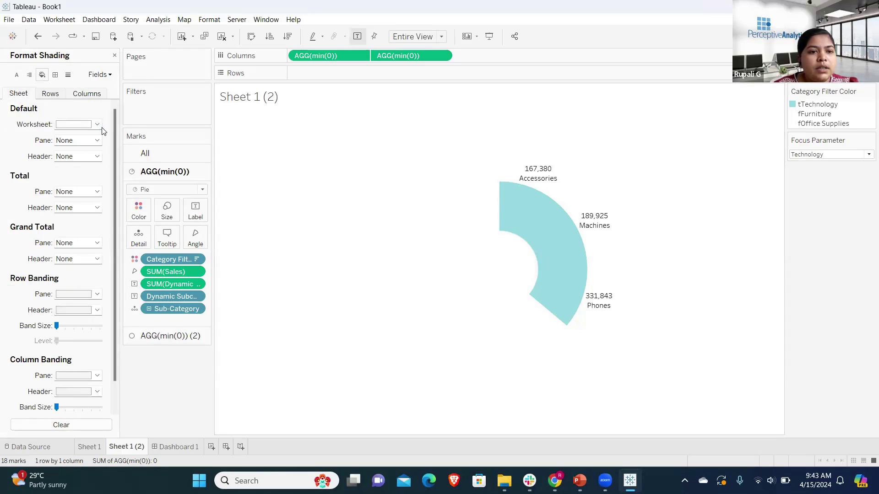
left_click(97, 124)
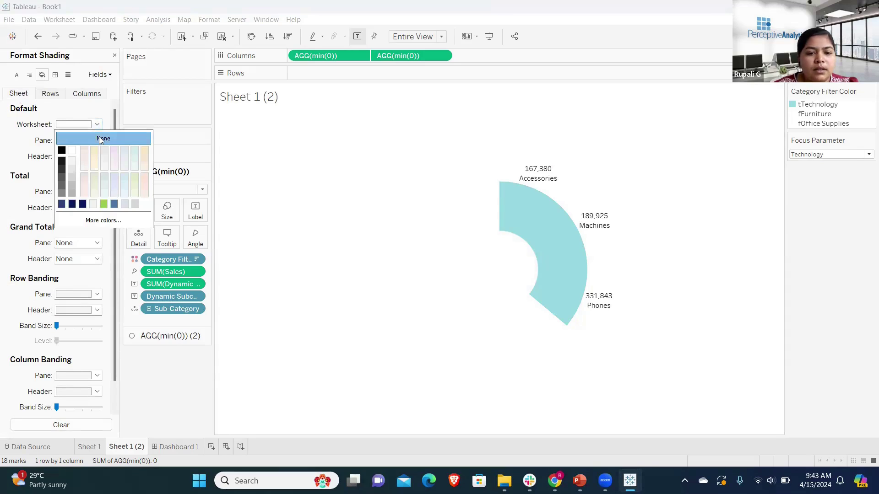
Place Sheet 1 (2) on Dashboard 1 and remove the container holding its colour legend and Focus Parameter control
left_click(175, 446)
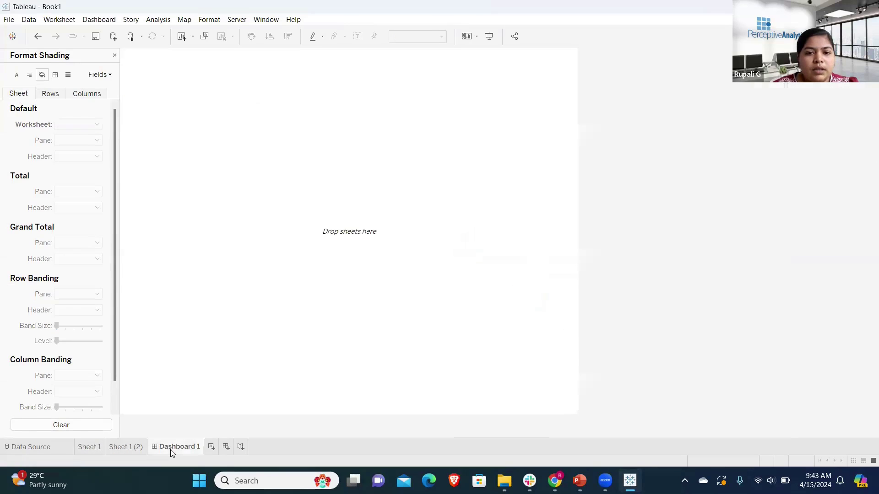
left_click(115, 55)
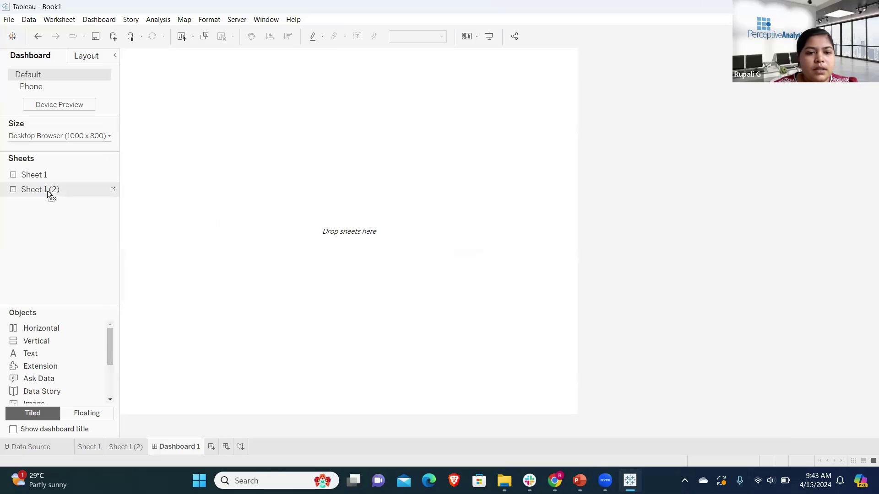
left_click_drag(67, 189, 311, 205)
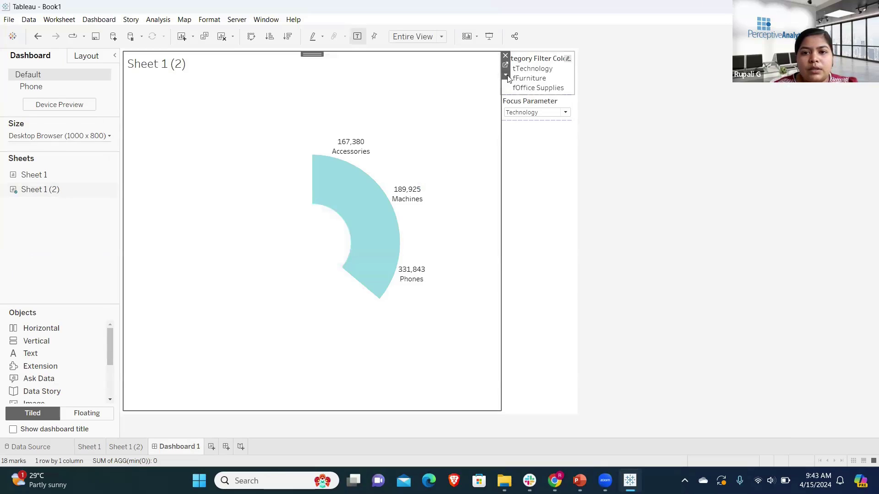
left_click(552, 183)
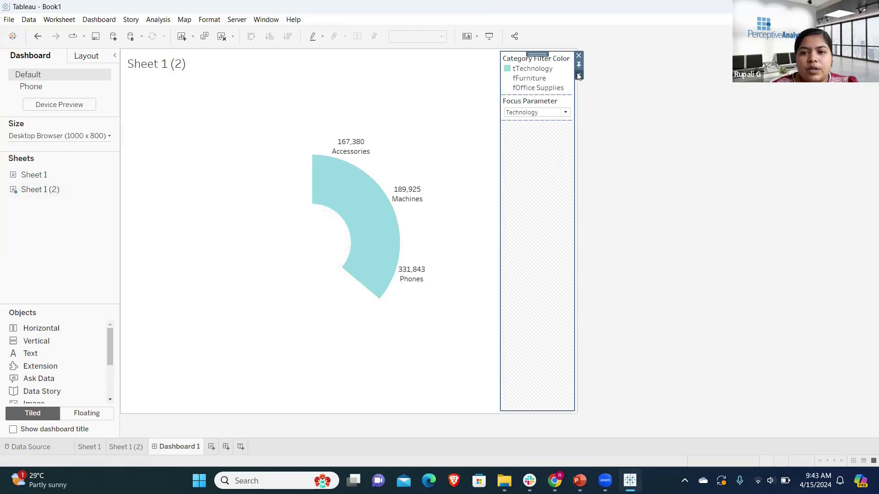
left_click(579, 75)
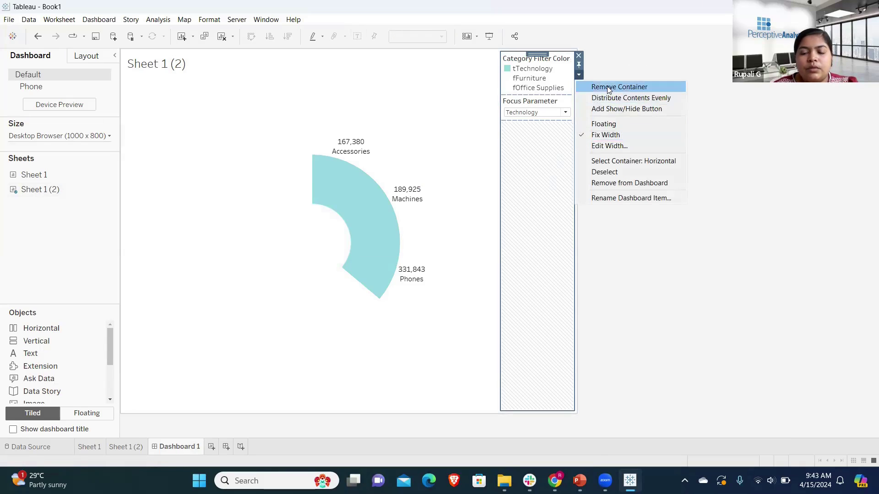
left_click(609, 87)
With Sheet 1 placed beside Sheet 1 (2) on the dashboard, hide the titles of both sheets
left_click(578, 84)
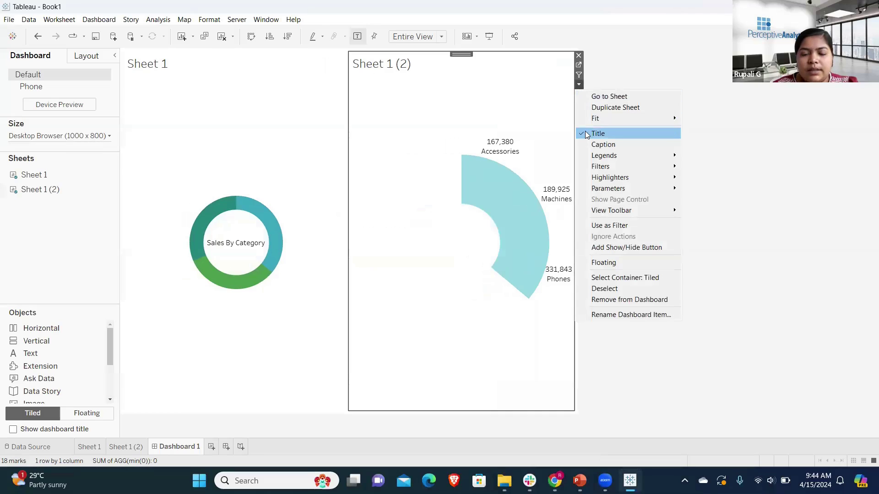
left_click(586, 133)
left_click(311, 75)
left_click(354, 85)
left_click(359, 133)
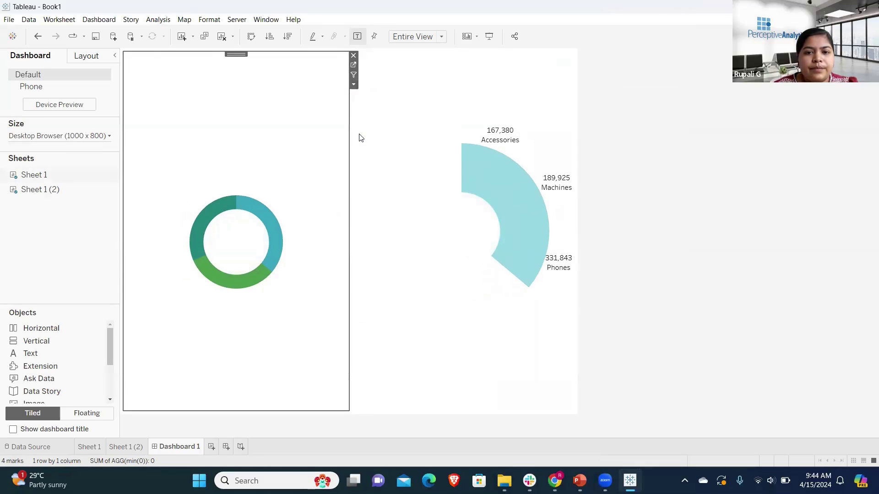
Make Sheet 1 floating on the dashboard and move its category donut into the middle of the sub-category ring
left_click(355, 85)
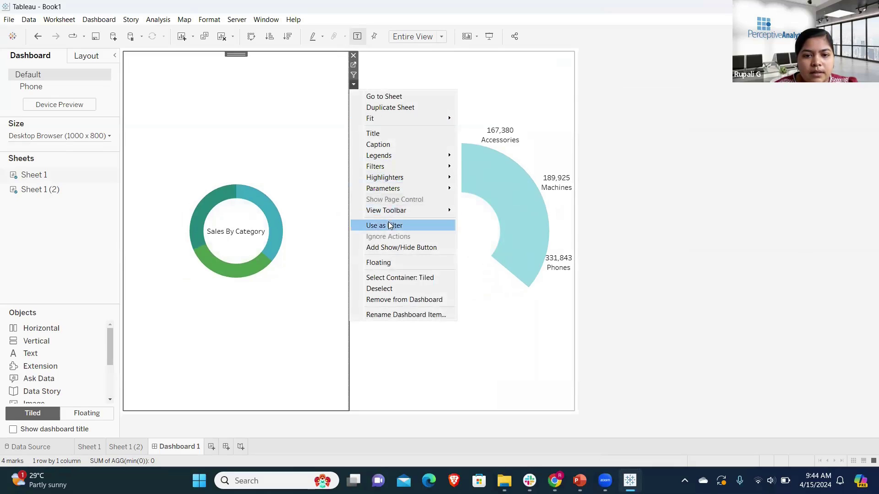
left_click(389, 262)
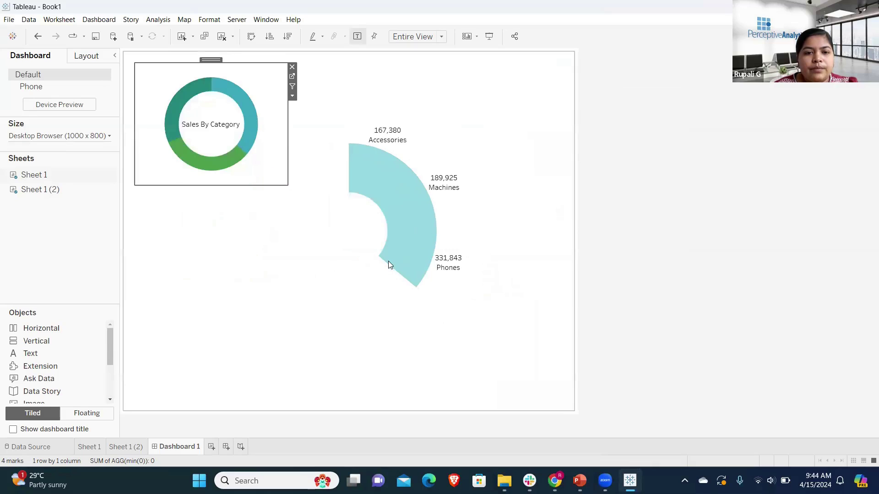
left_click_drag(211, 60, 242, 85)
left_click_drag(271, 114, 338, 171)
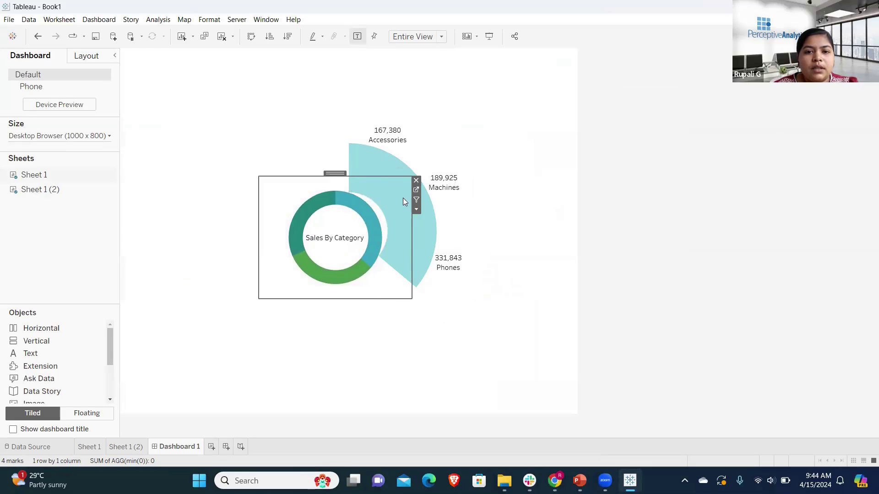
Enlarge the pie and its hole circle on Sheet 1 (2), and centre the floating category donut inside the ring on the dashboard
left_click(119, 448)
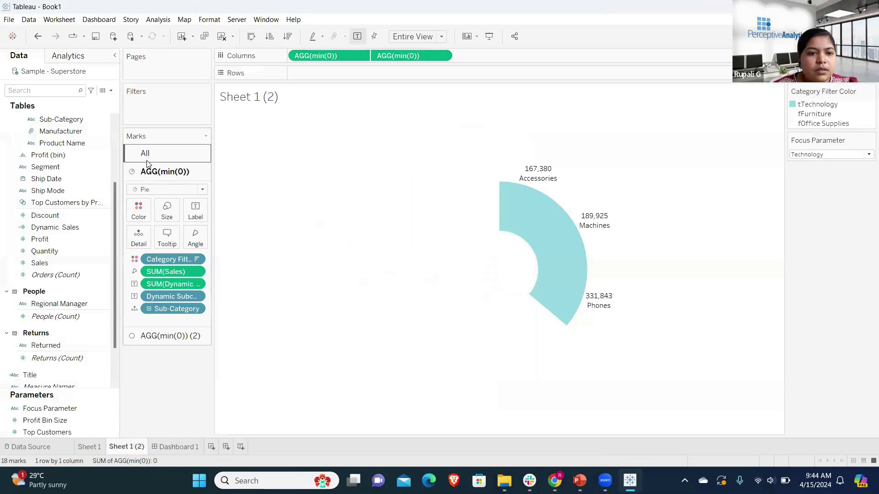
left_click(167, 212)
left_click(228, 238)
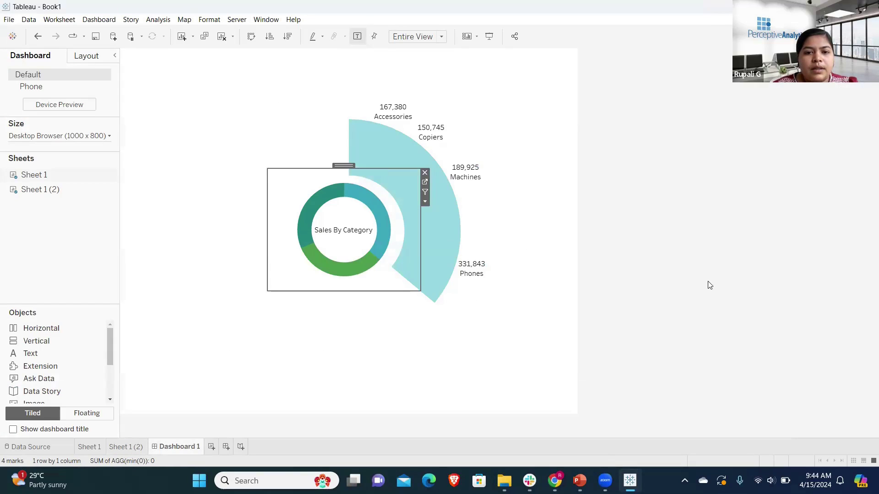
left_click(709, 285)
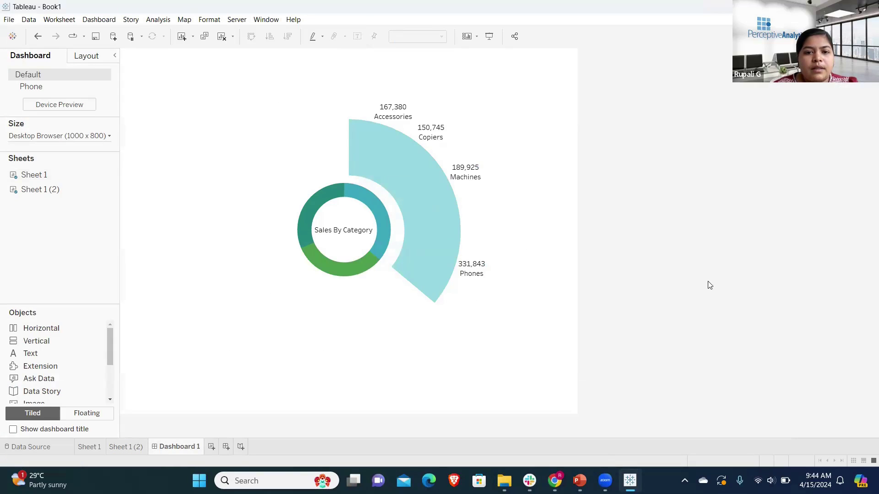
Give the pie slices on Sheet 1 (2) a white border and return to Dashboard 1
left_click(125, 447)
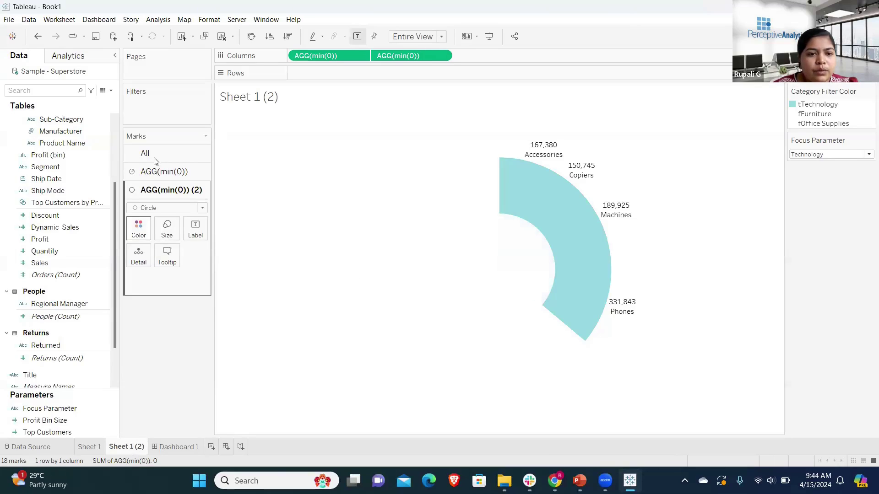
left_click(150, 176)
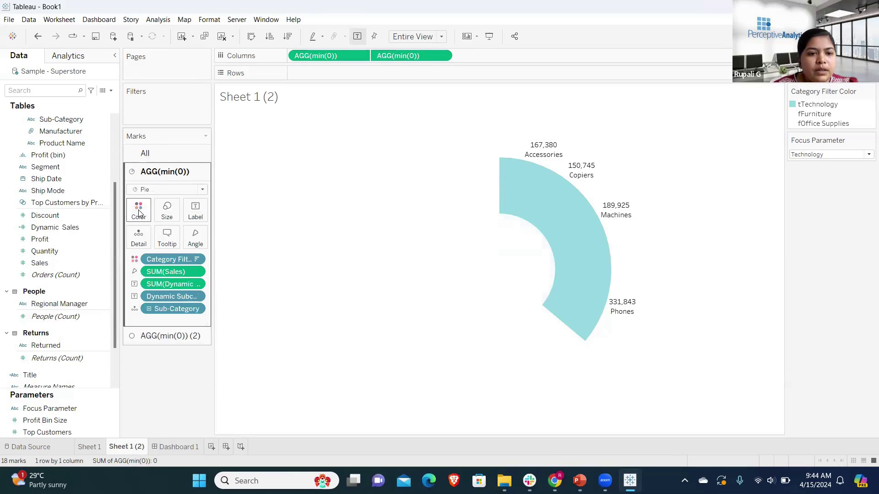
left_click(139, 212)
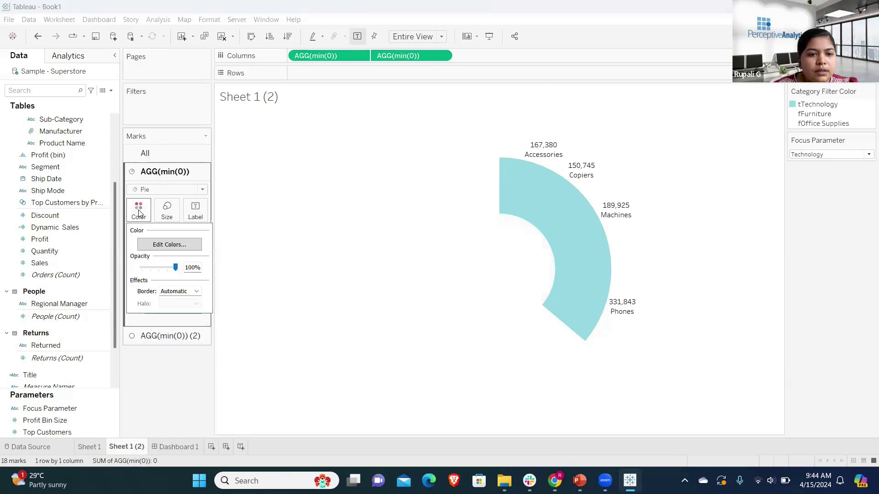
left_click(196, 291)
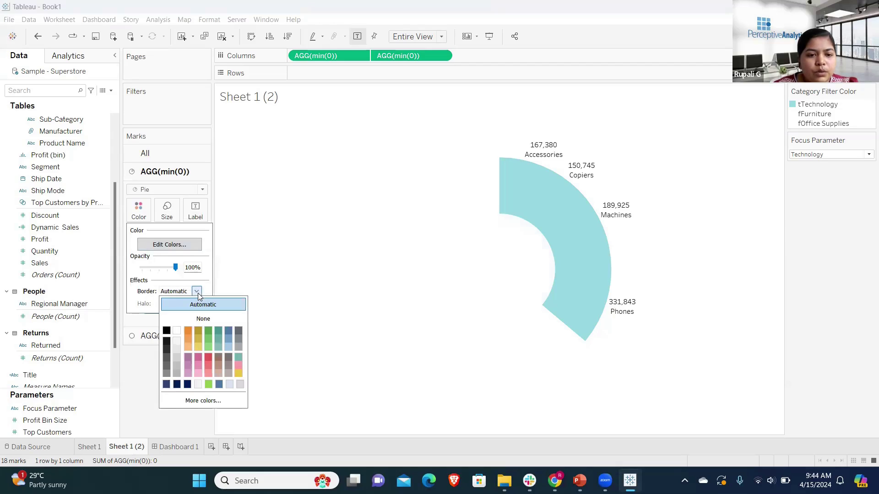
left_click(177, 331)
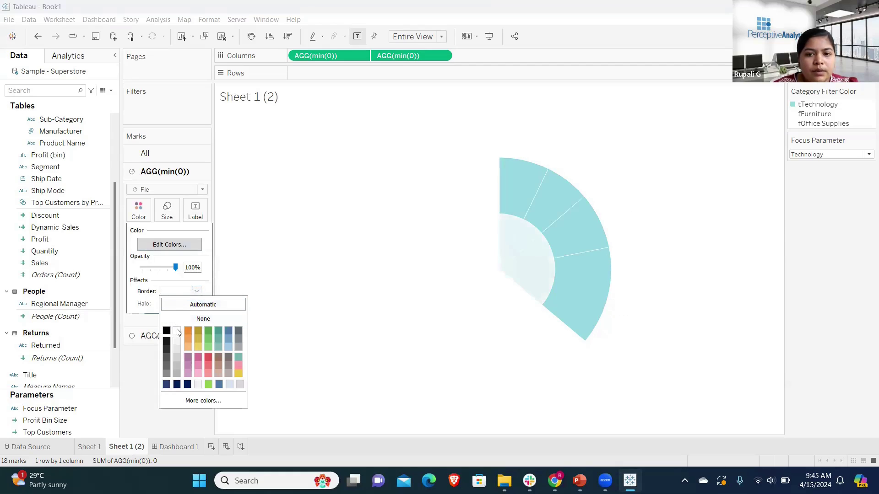
left_click(133, 374)
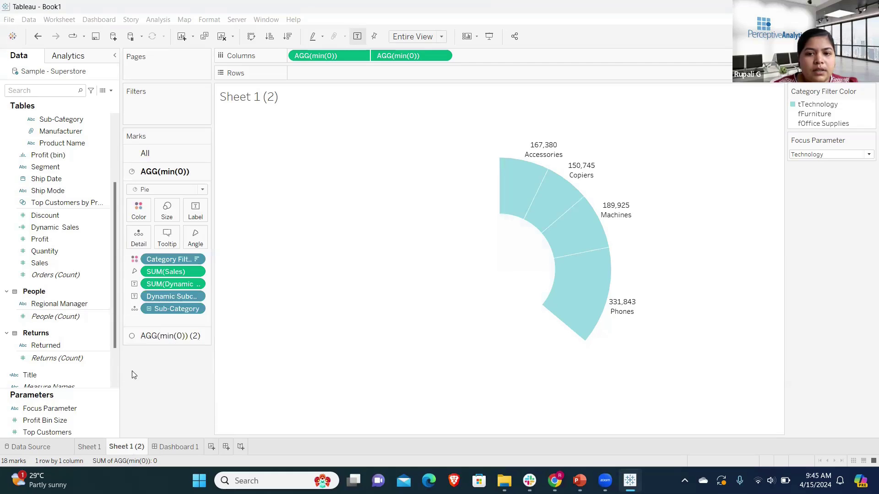
left_click(87, 447)
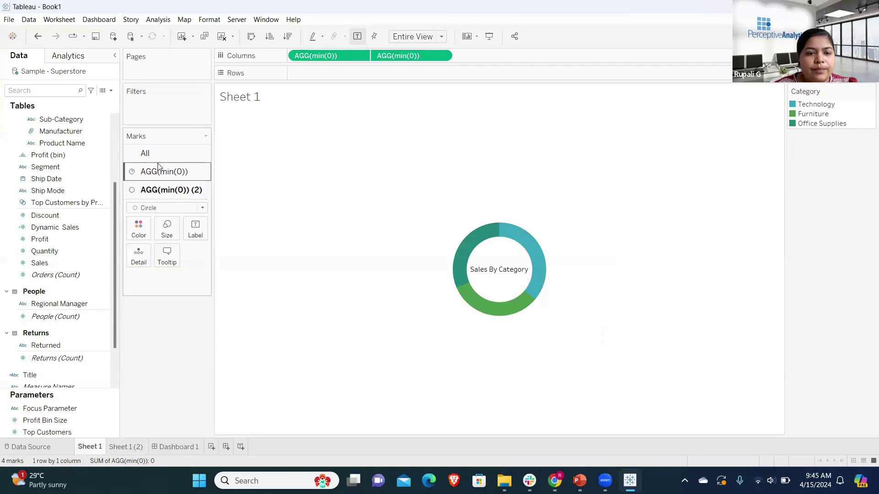
left_click(179, 447)
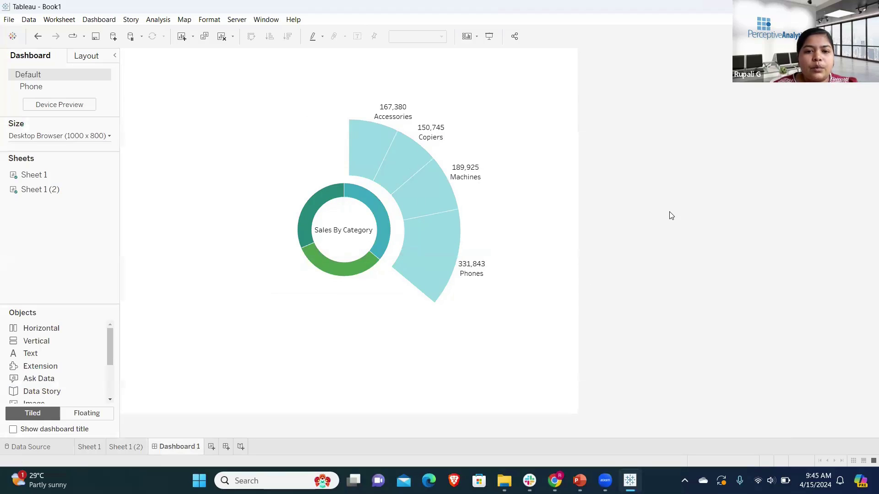
Add a Change Parameter action to the dashboard with Sheet 1 as its only source sheet, run on Hover
left_click(105, 20)
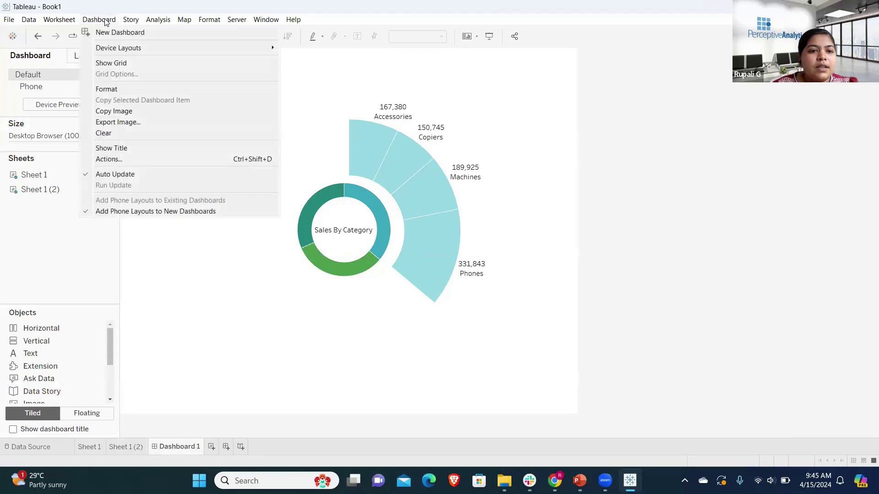
left_click(129, 159)
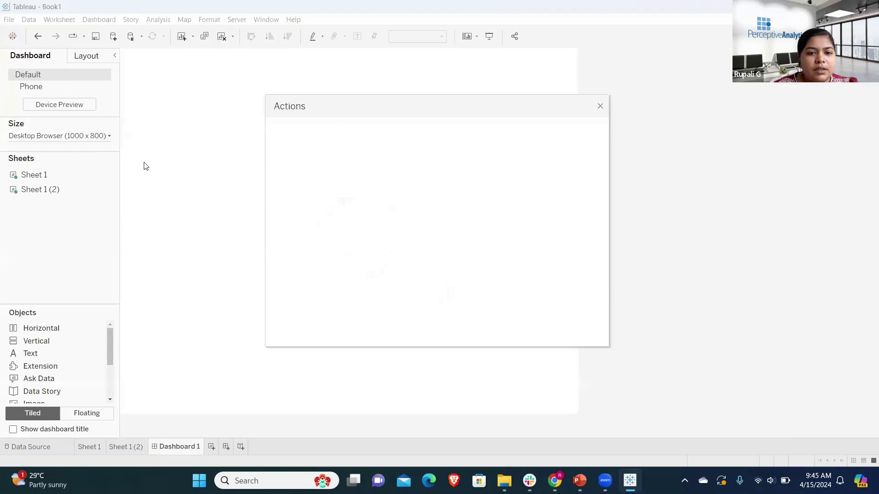
left_click(325, 298)
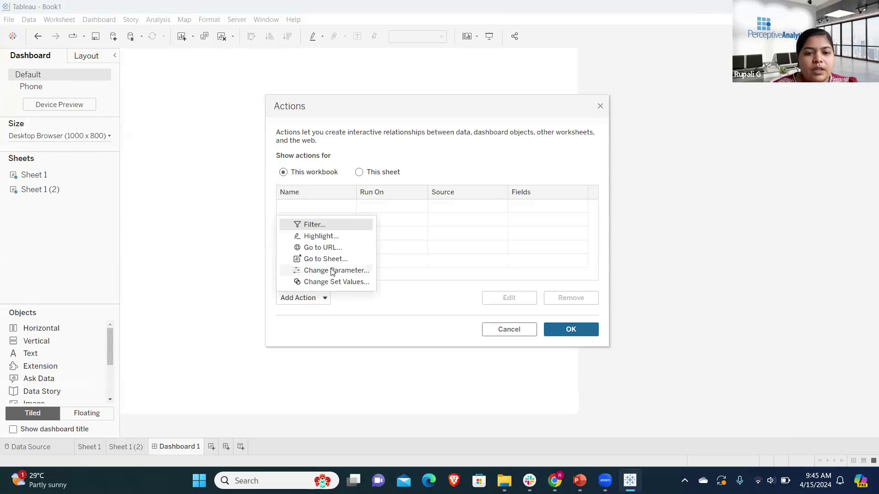
left_click(332, 270)
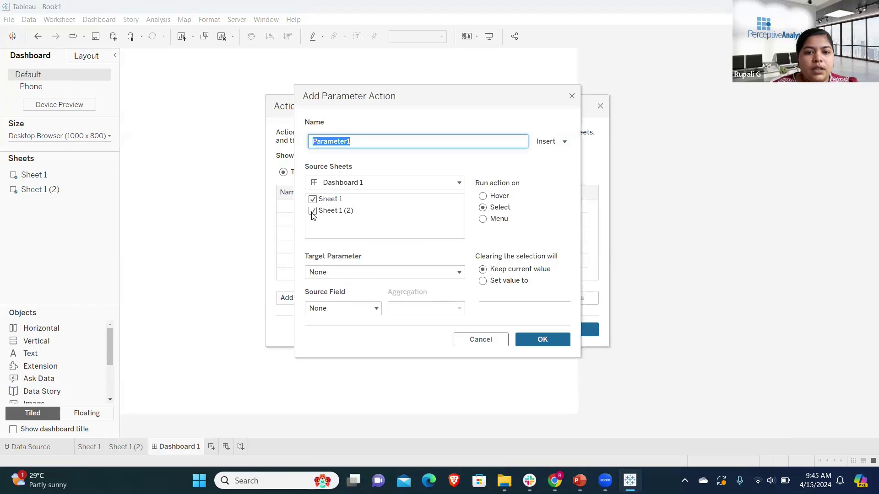
left_click(313, 211)
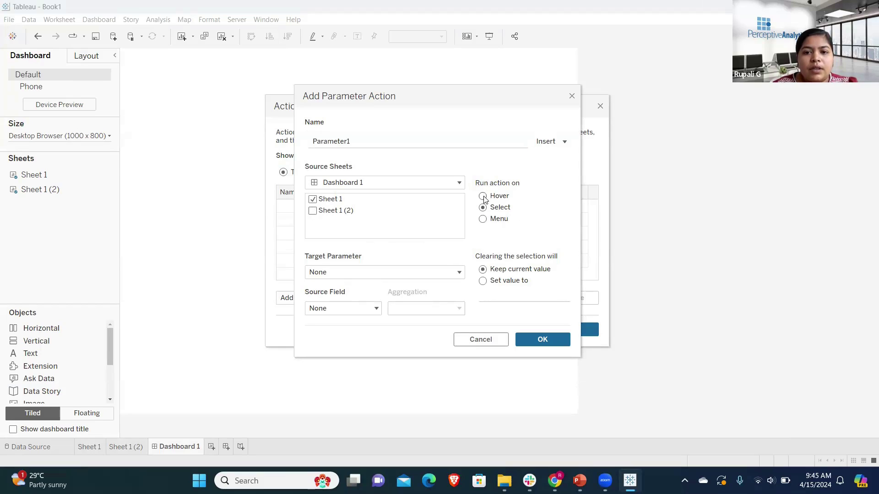
Target Focus Parameter from the Category source field, choose Set value to for clearing the selection, and save the action
left_click(457, 272)
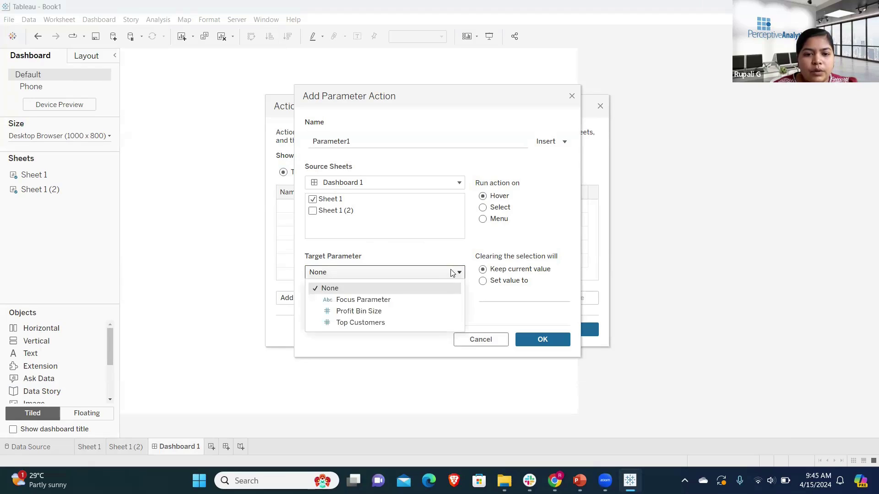
left_click(395, 301)
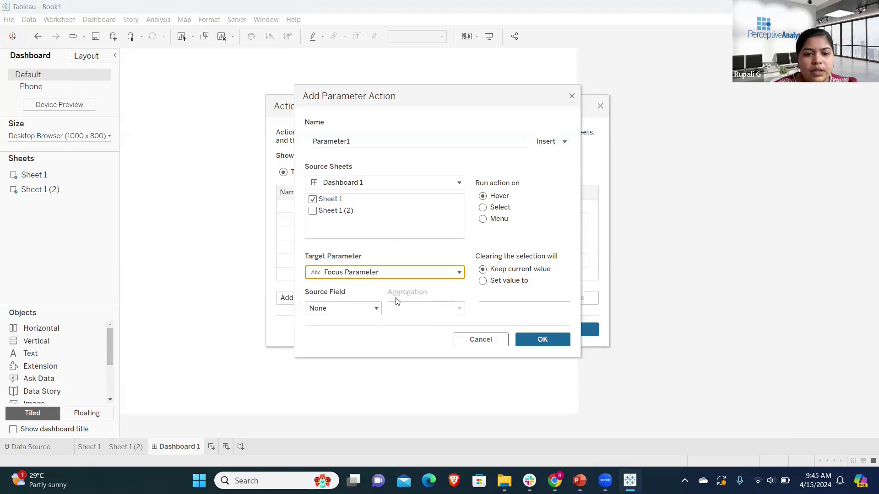
left_click(375, 309)
left_click(372, 281)
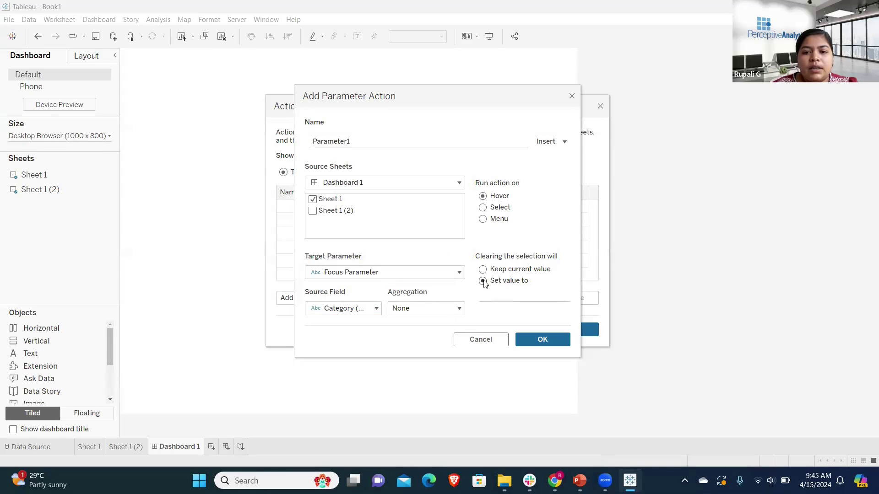
left_click(495, 297)
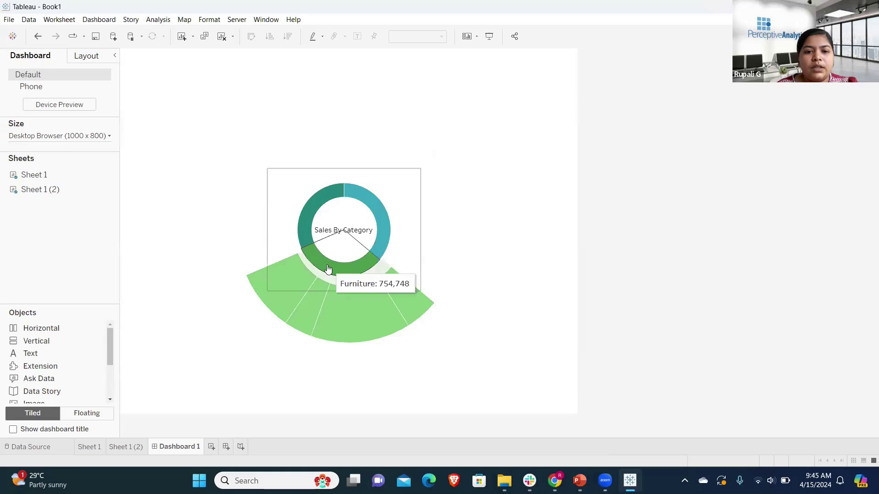
Test the parameter action on the Office Supplies, Technology and Furniture slices of the category donut
mouse_move(308, 215)
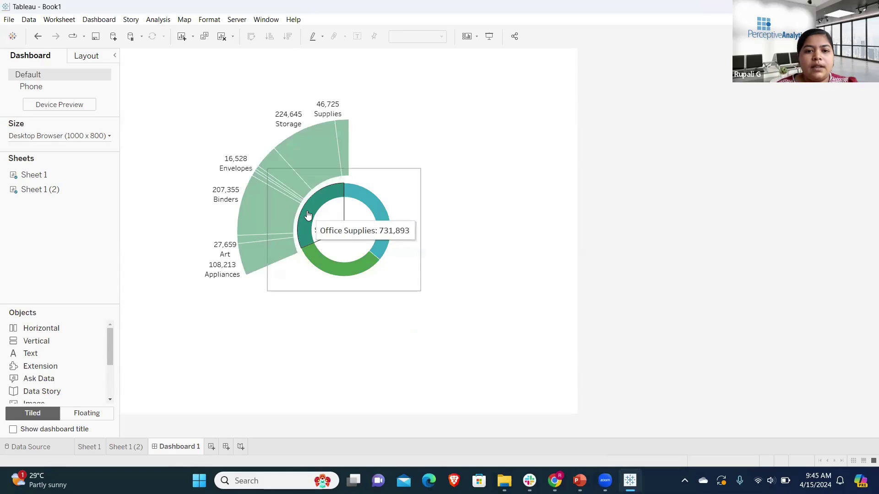
mouse_move(384, 215)
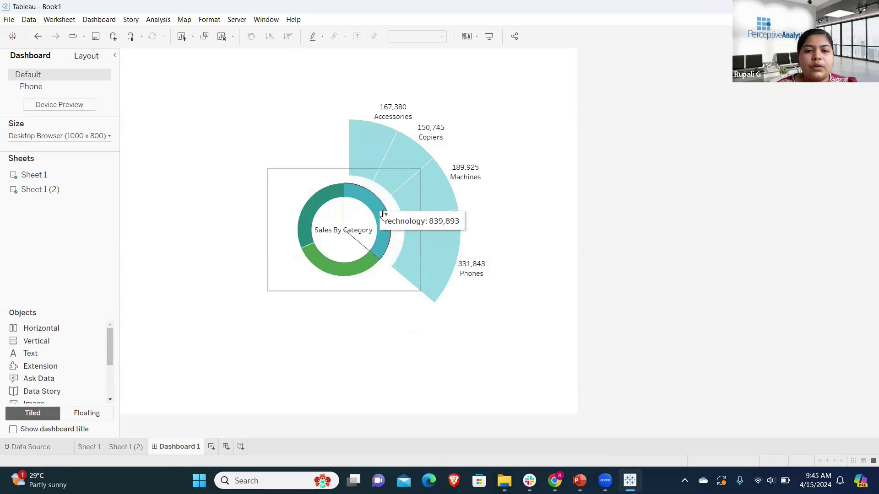
mouse_move(346, 273)
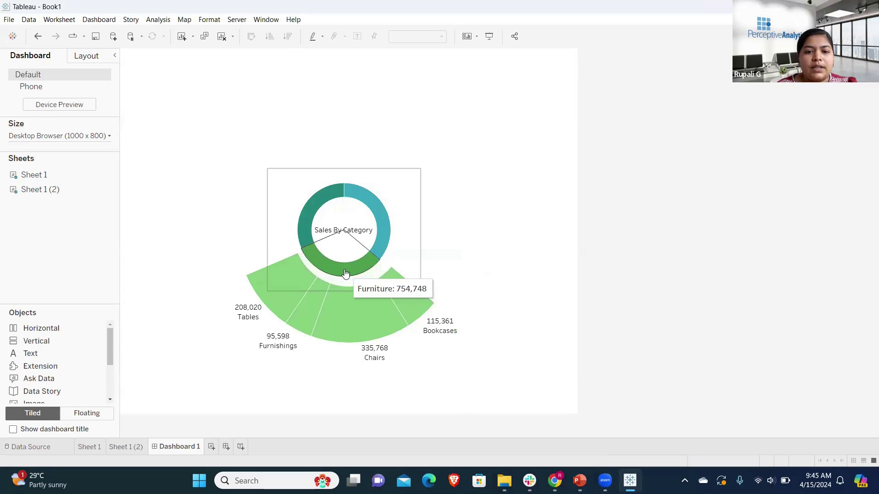